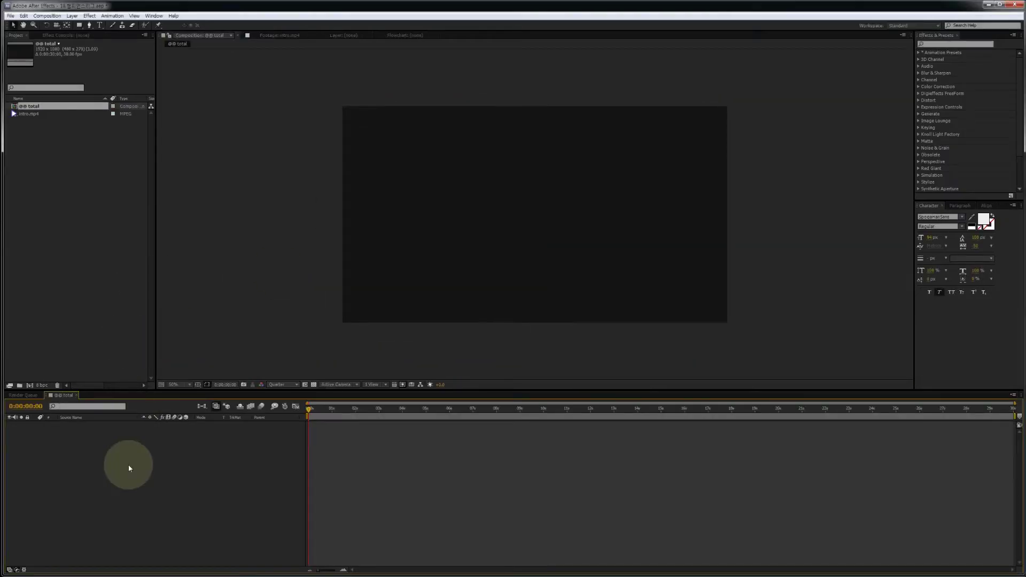
Add a black solid the size of the composition and name the layer bg
key(ctrl+y)
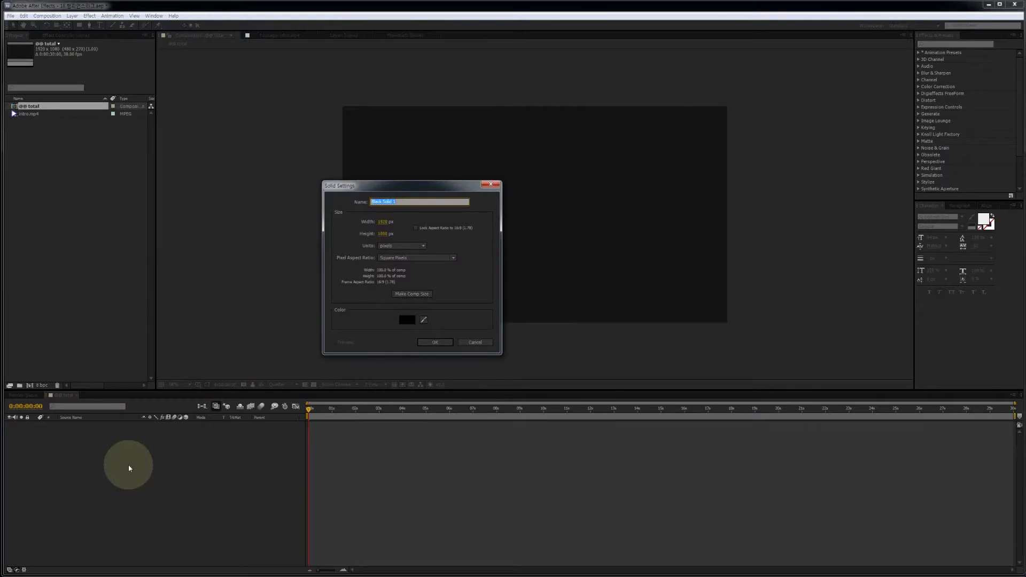
key(Return)
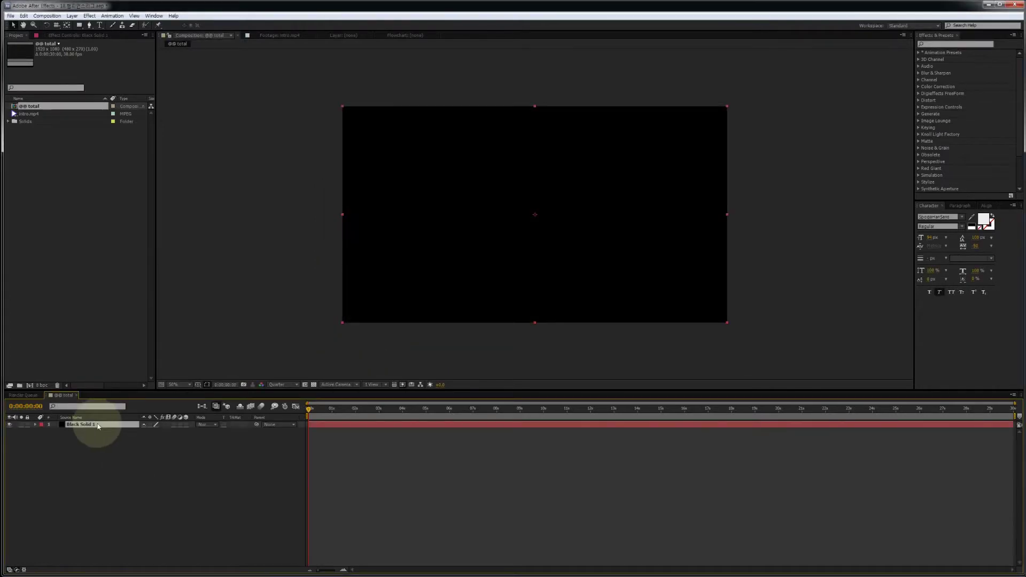
key(Return)
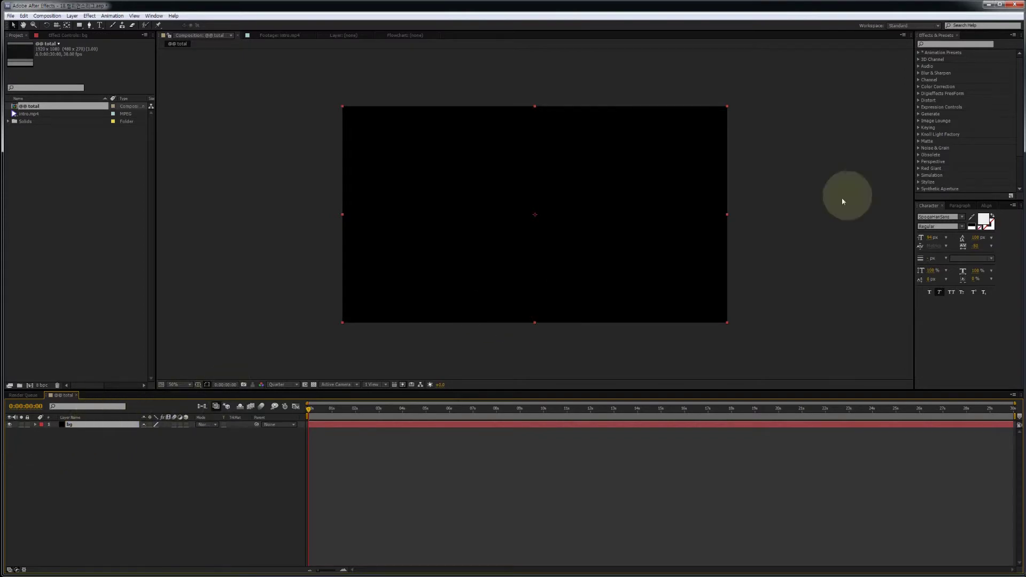
Apply the Ramp effect to the bg layer and set its ramp shape to Radial Ramp
click(940, 45)
text(ramp)
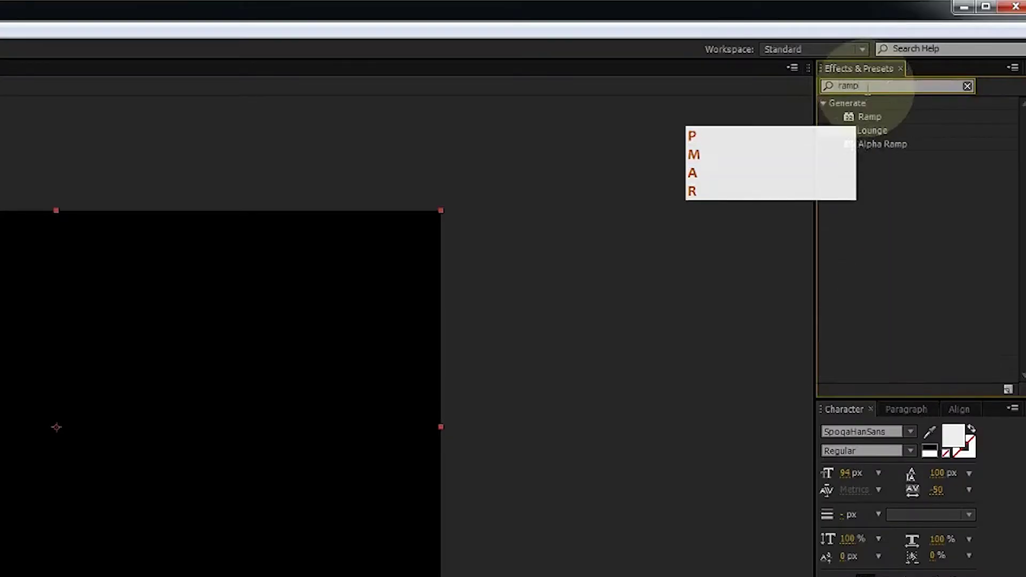
double_click(867, 116)
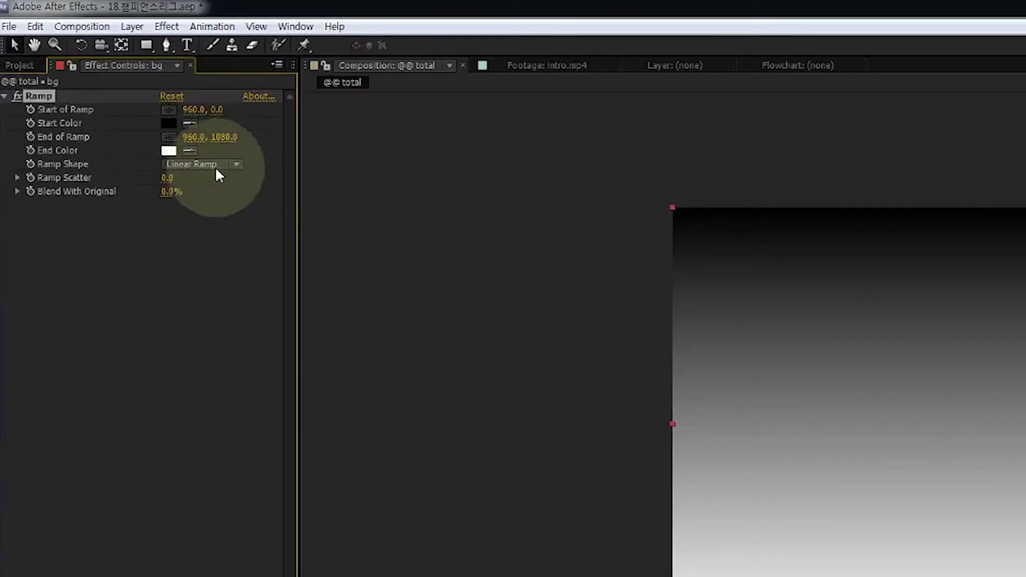
click(113, 86)
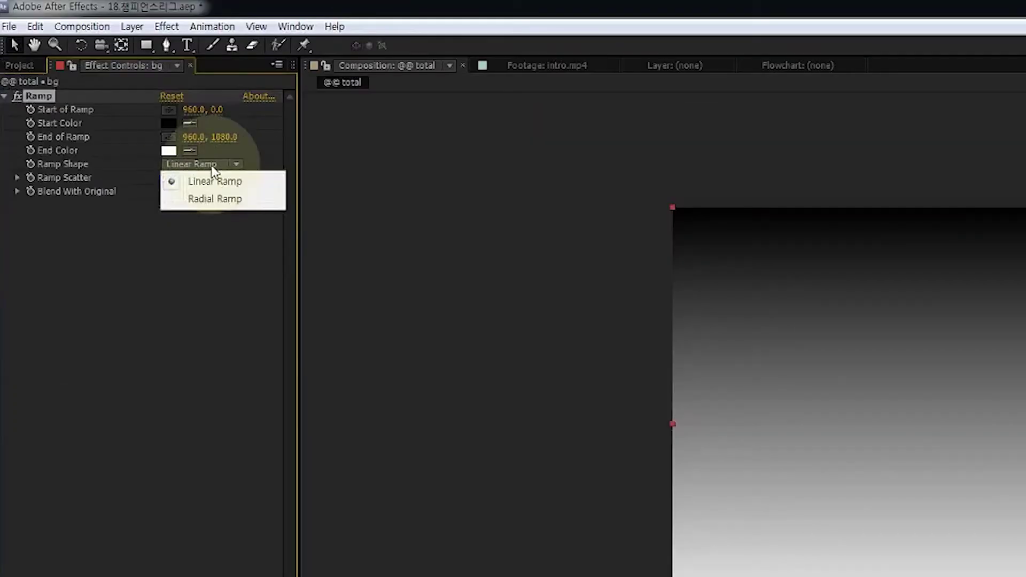
click(118, 102)
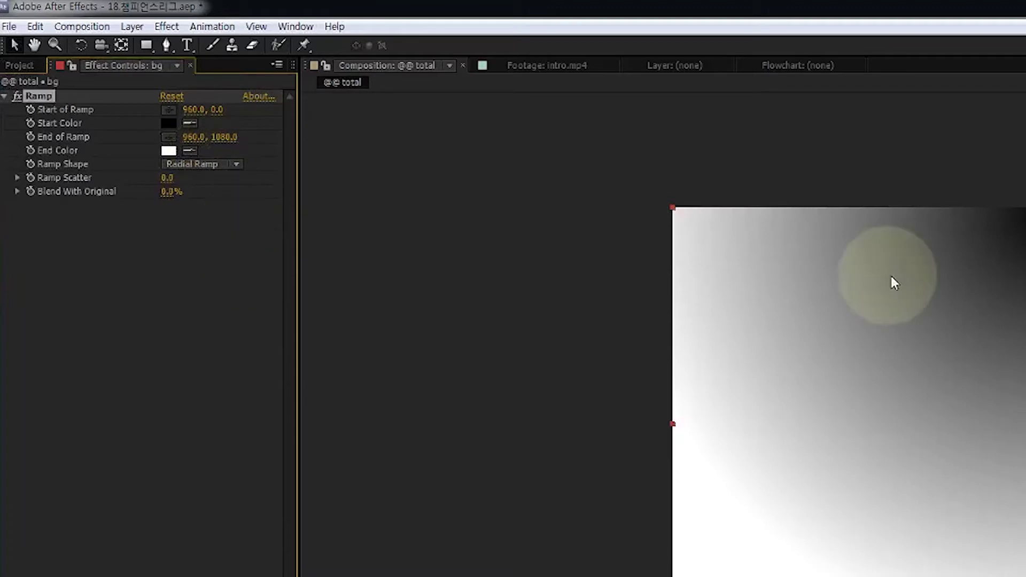
click(177, 334)
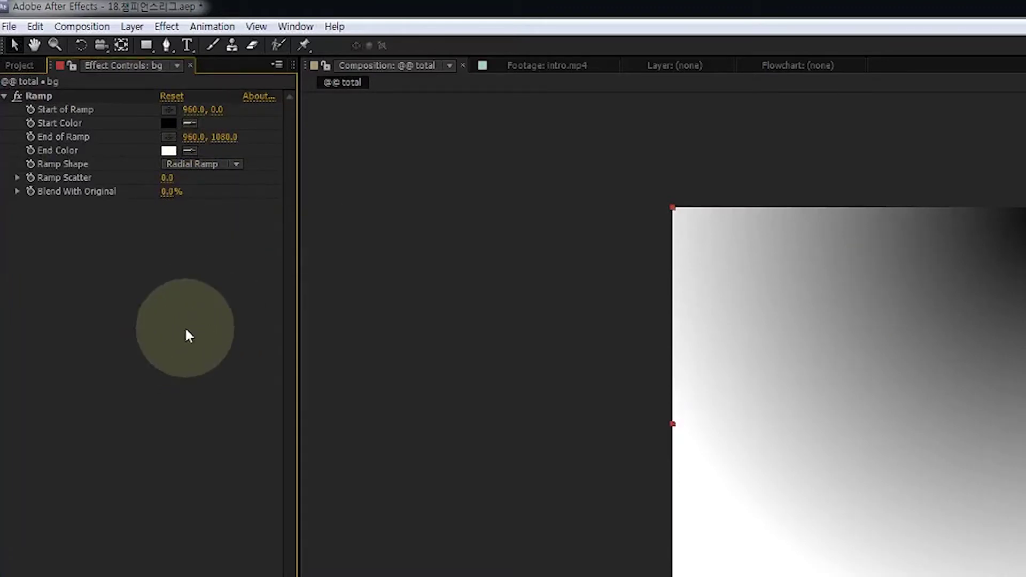
Set the ramp's start color to medium blue and its end color to dark navy using copied hex codes
key(ctrl+c)
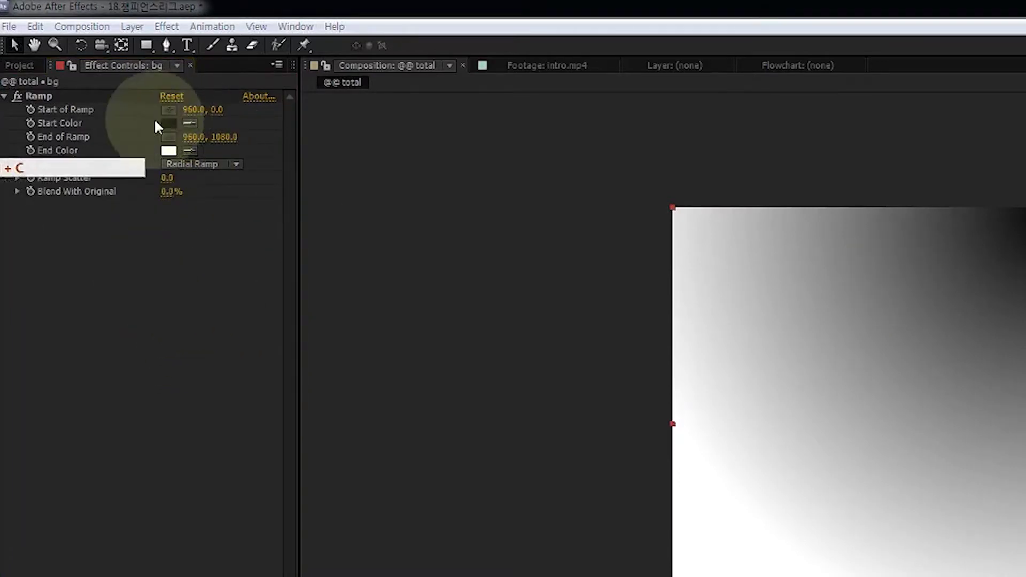
click(168, 122)
click(499, 543)
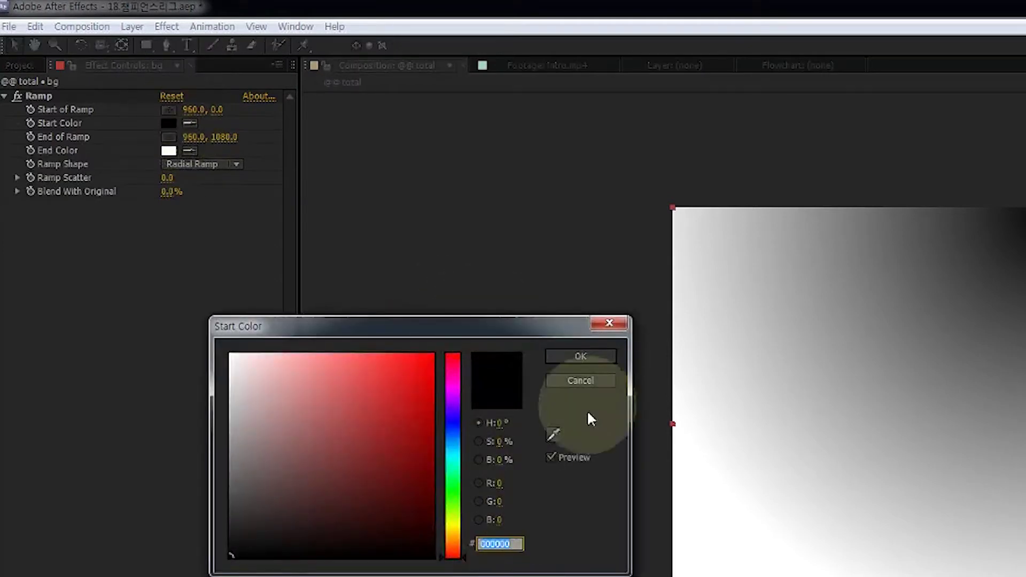
key(ctrl+v)
click(581, 355)
key(ctrl+c)
click(169, 150)
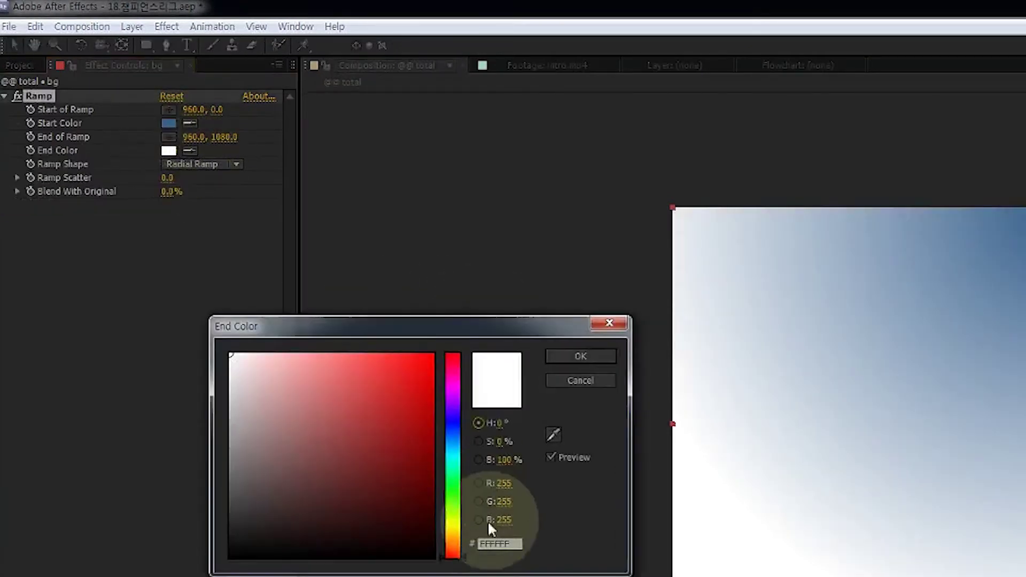
click(499, 544)
key(ctrl+v)
click(581, 354)
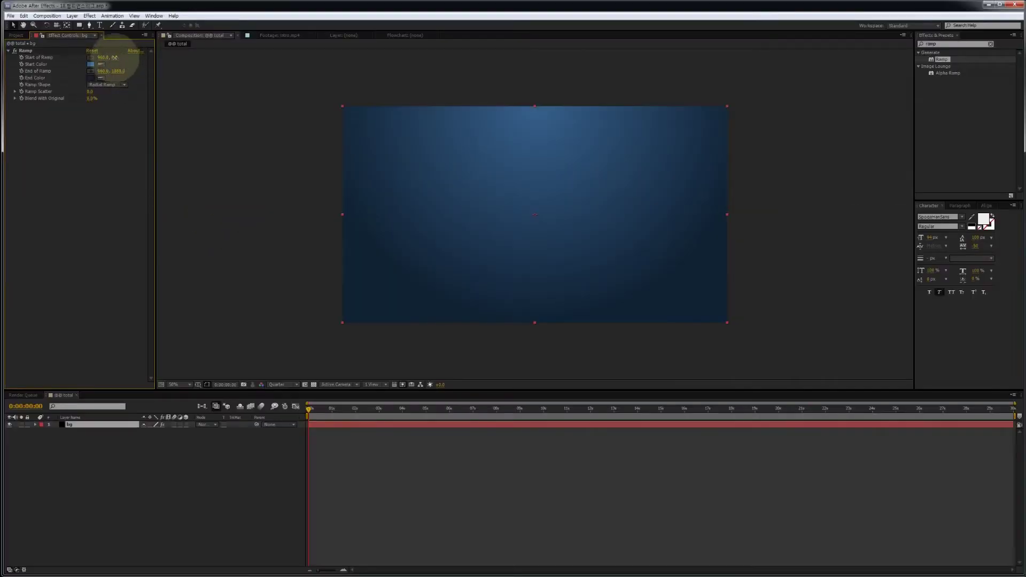
Move the ramp's start point down to just above the frame's center and its end point below the frame
drag(114, 57, 214, 77)
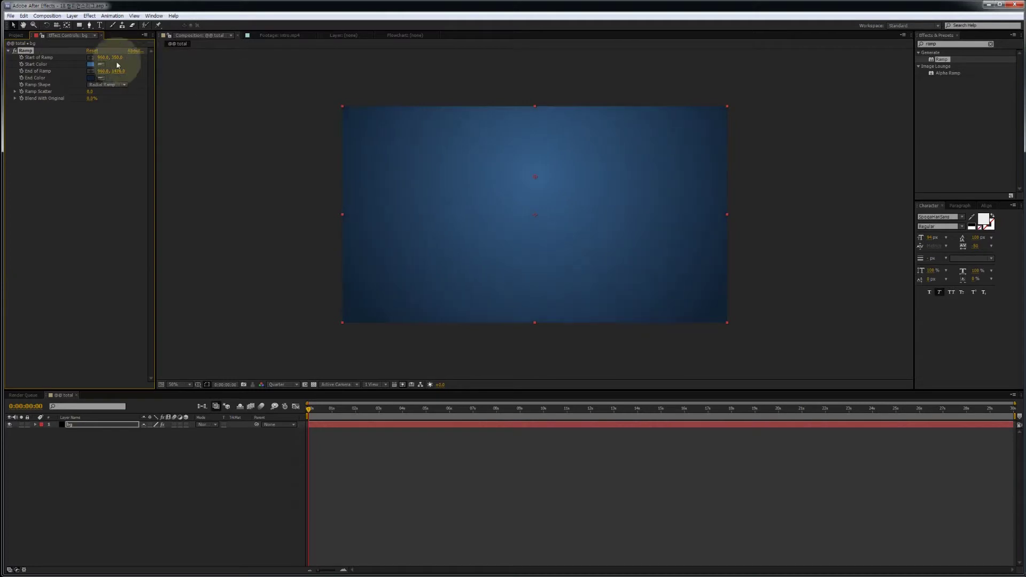
drag(126, 58, 159, 74)
click(174, 173)
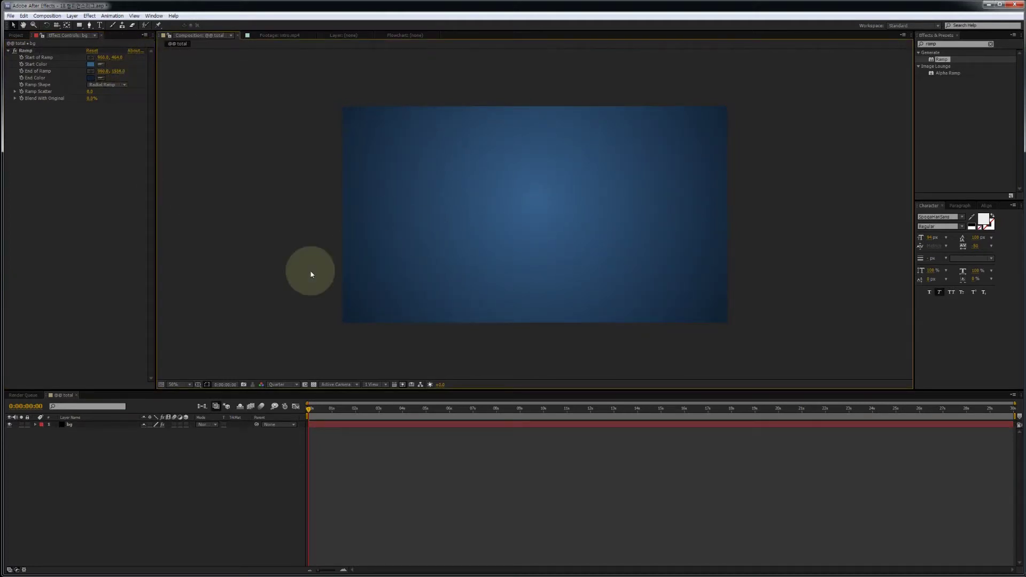
Import all files of the shared folder: the Champions League theme song, environment.jpg, logo_001.png, logo_002.png and smog_001.mp4
click(16, 35)
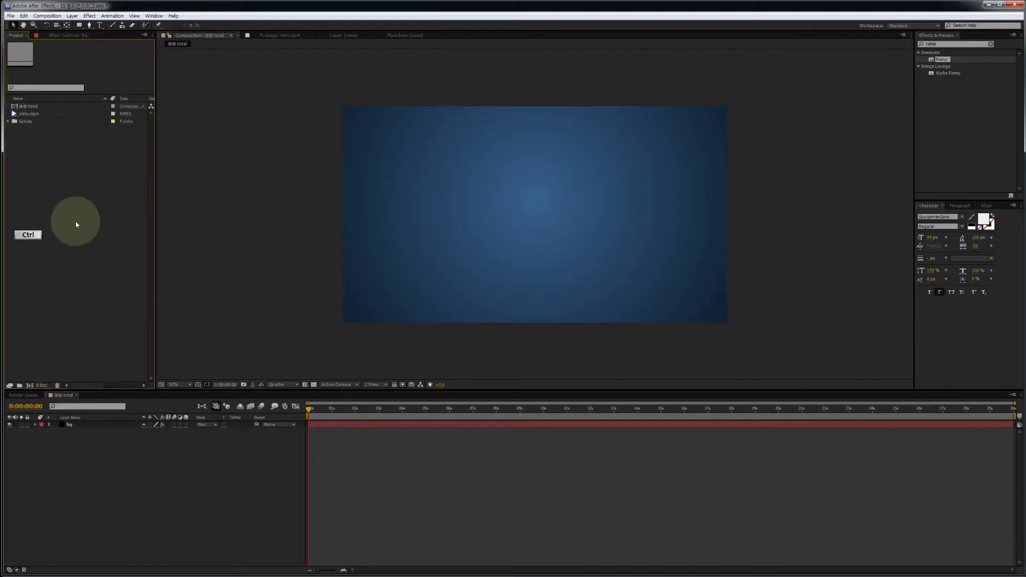
double_click(76, 221)
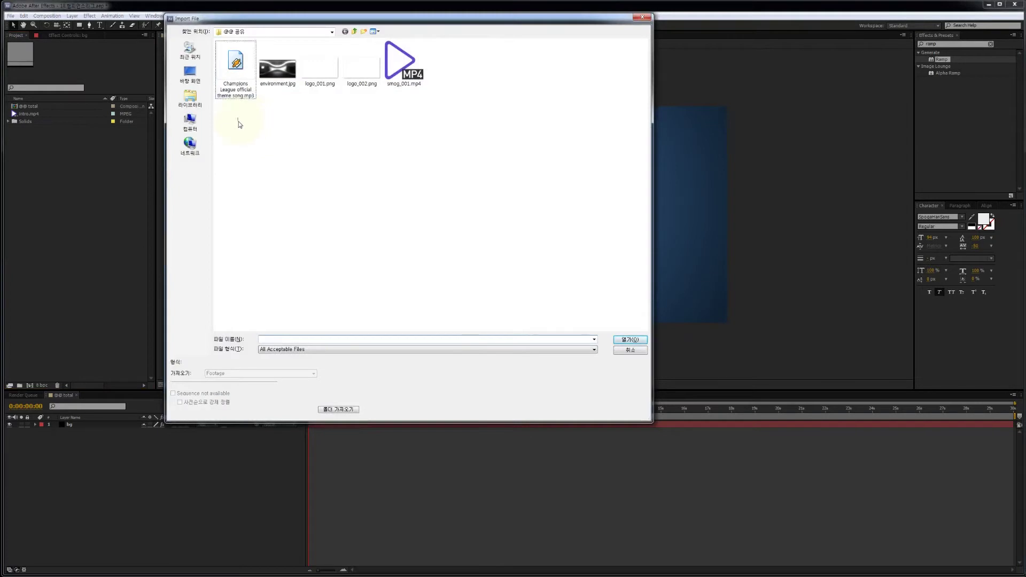
key(ctrl+a)
click(629, 339)
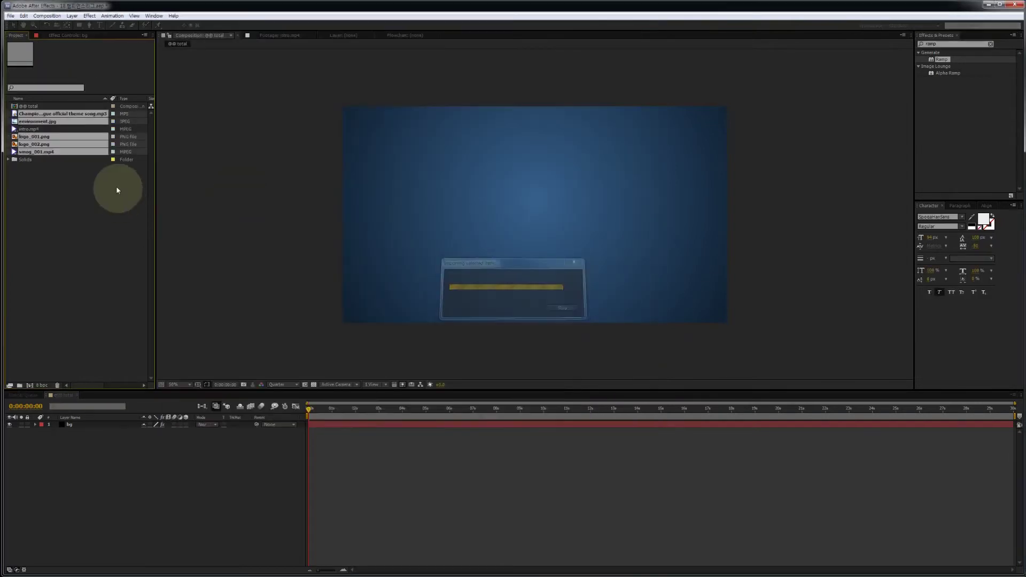
Create two new folders side by side at the top level of the project
click(54, 192)
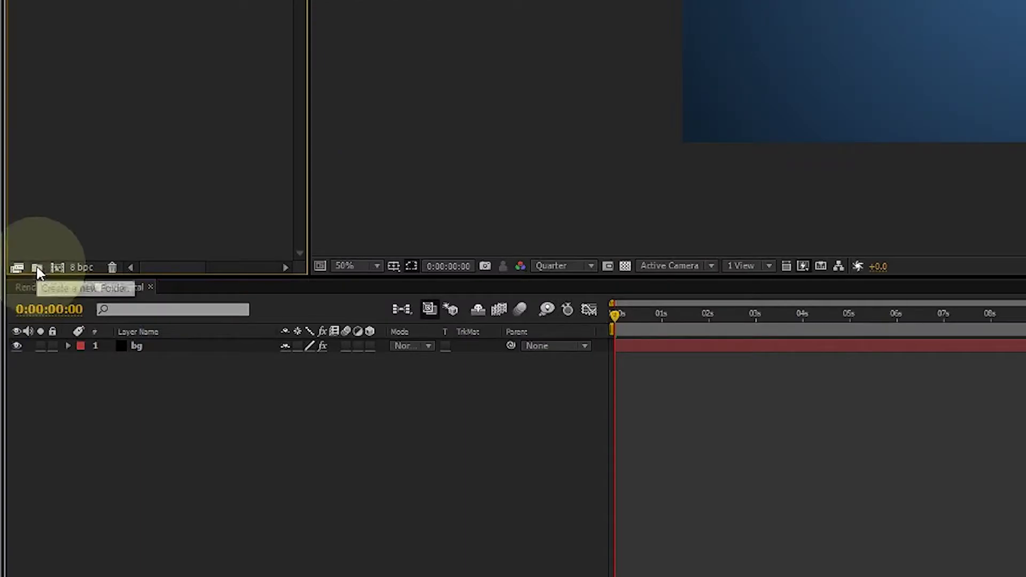
click(36, 267)
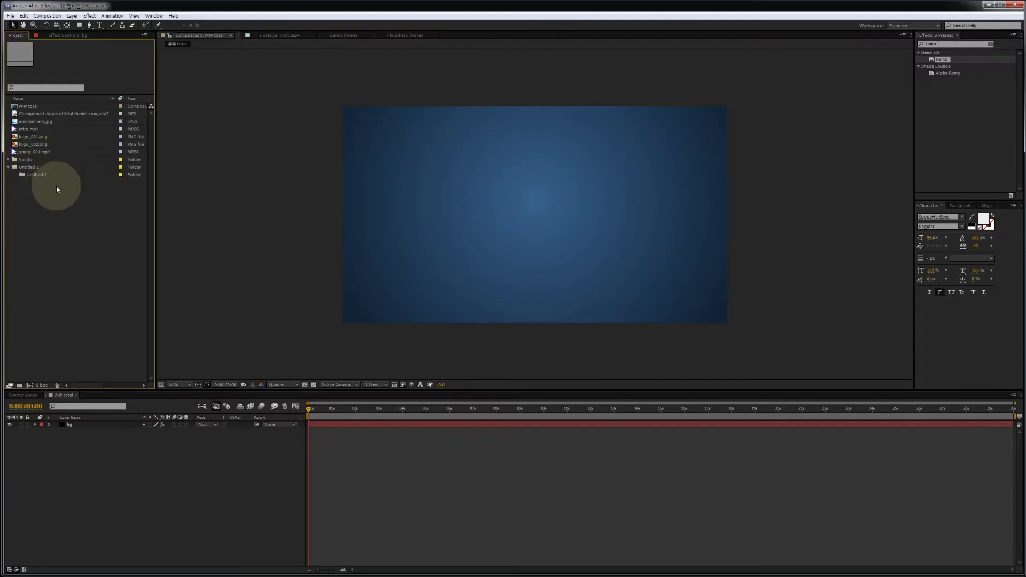
drag(41, 175, 43, 203)
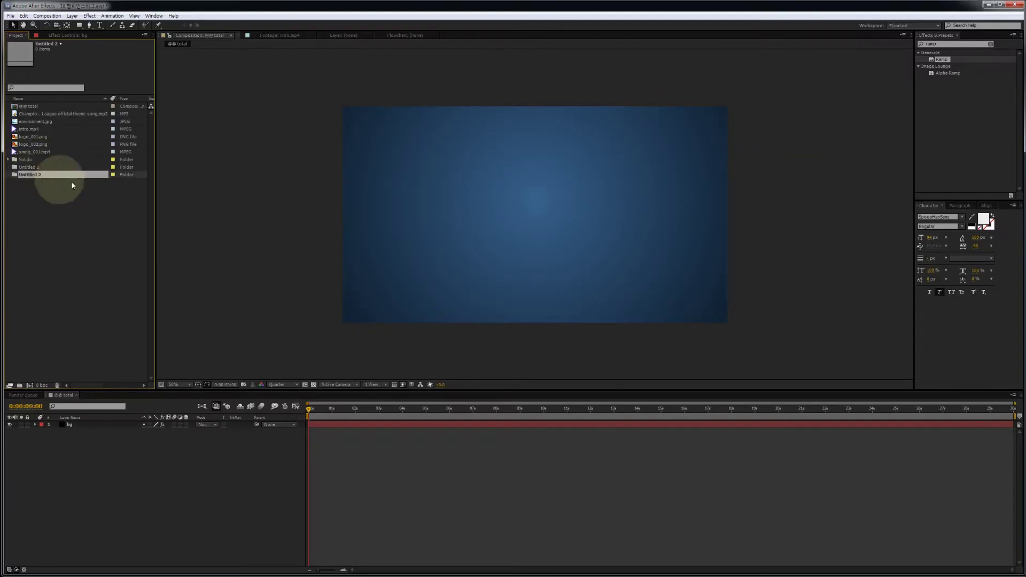
Rename the two new folders as @@ Comp and @@ Source
click(44, 168)
text(@@ Comp)
key(Return)
click(48, 174)
key(Return)
text(@@ Sou)
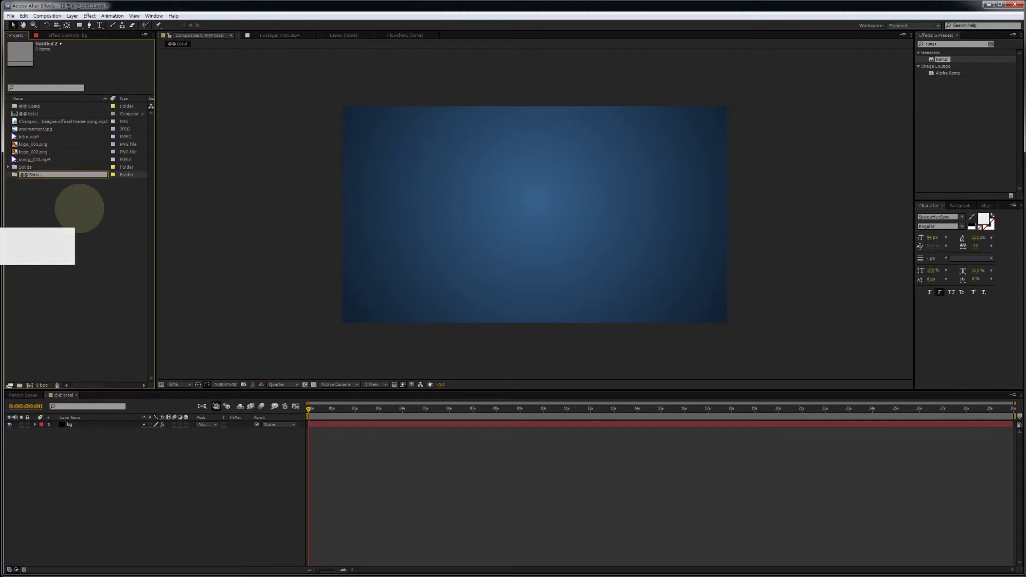
text(rc)
key(BackSpace)
key(Return)
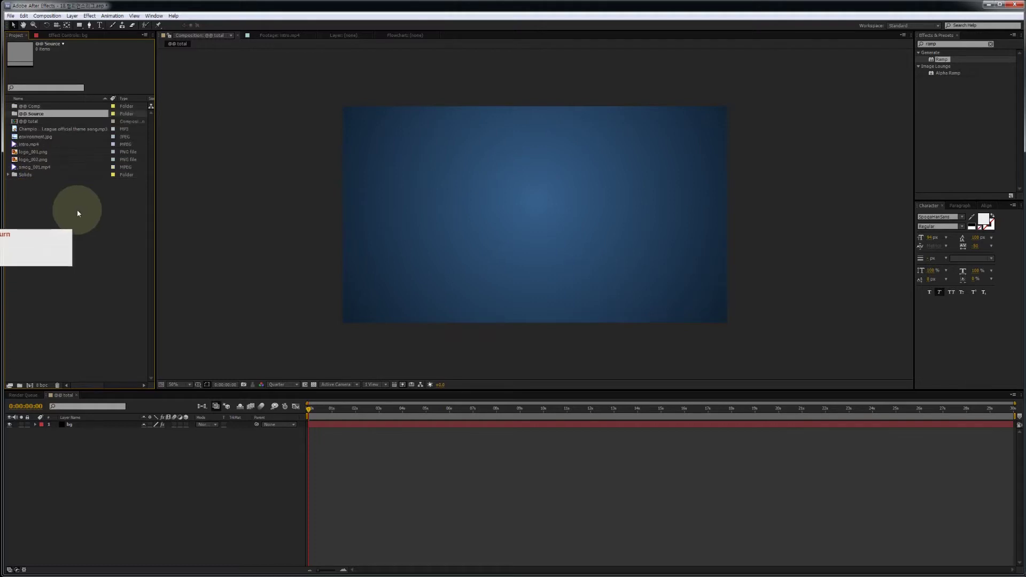
Move the @@ total composition into @@ Comp and all media files into @@ Source, and expand the @@ Source folder
click(36, 122)
drag(37, 122, 31, 106)
click(59, 129)
shift+click(32, 175)
drag(34, 174, 27, 122)
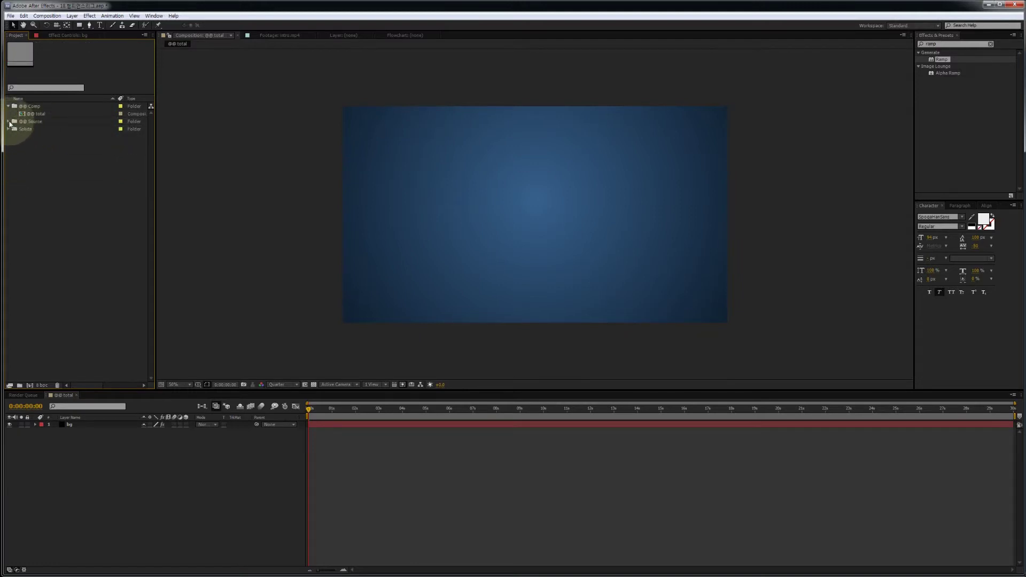
click(9, 122)
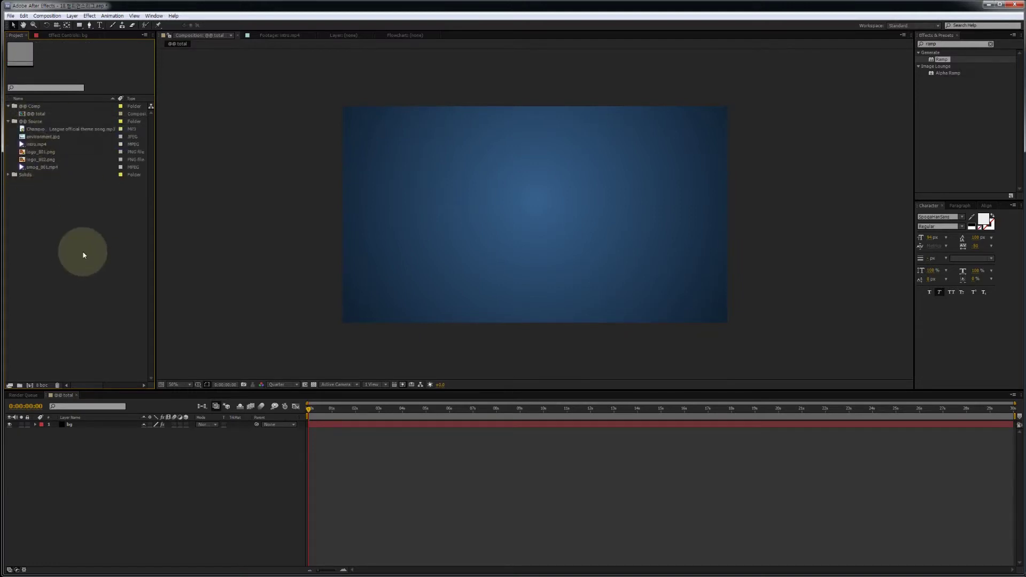
Add logo_001.png and logo_002.png to the composition above the bg layer, and lock bg
click(46, 152)
ctrl+click(43, 159)
drag(42, 159, 103, 457)
click(93, 426)
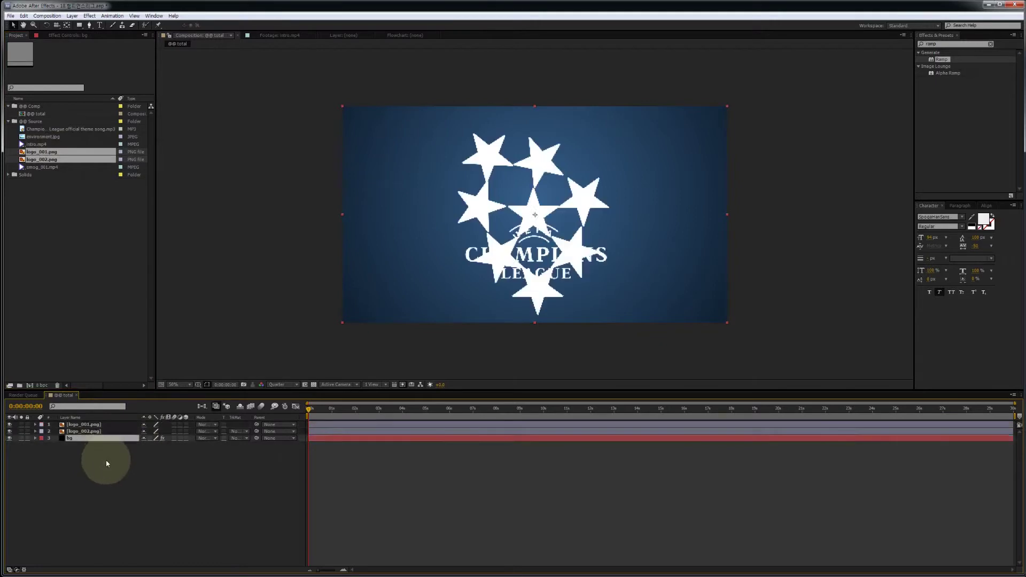
click(97, 453)
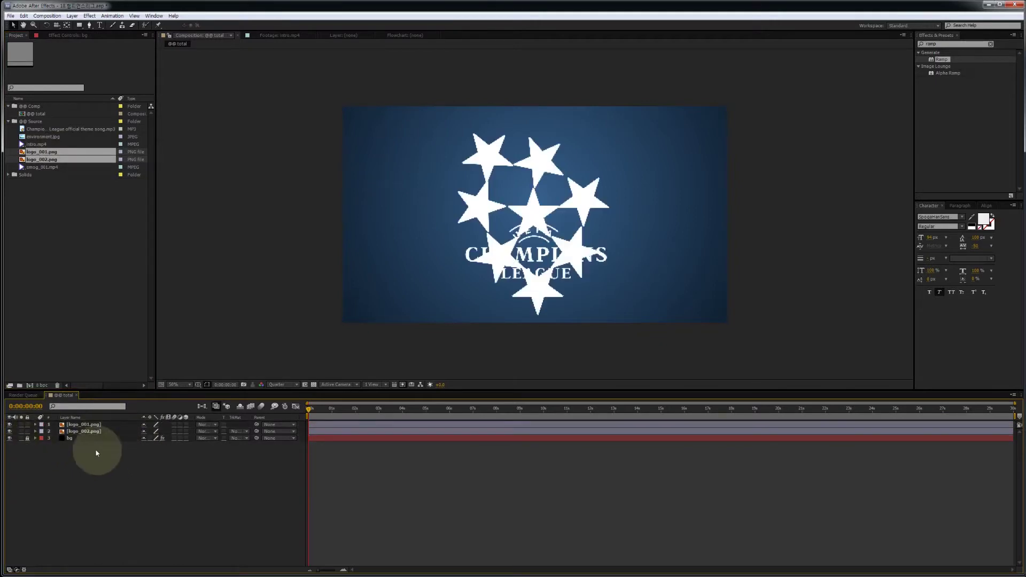
Apply CC Sphere to the logo_001.png layer and move the star ball straight up above the UEFA Champions League lettering
drag(106, 432, 96, 427)
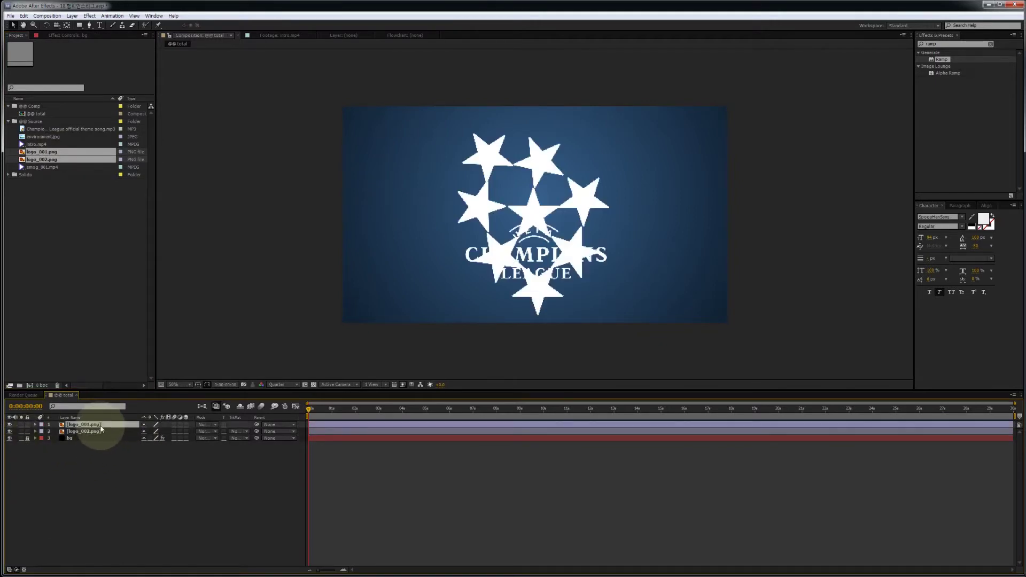
drag(956, 44, 838, 45)
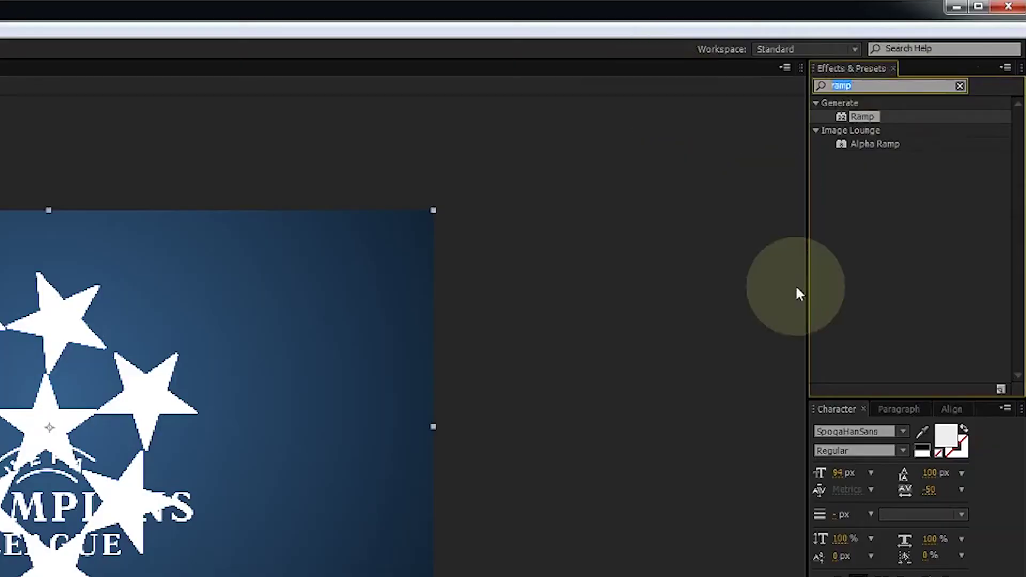
text(cc slph)
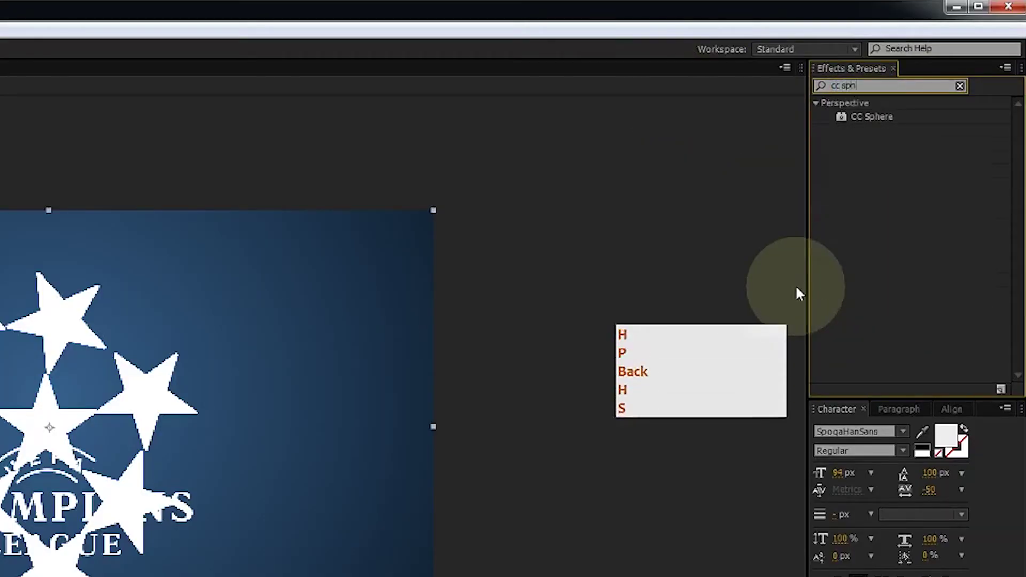
double_click(872, 116)
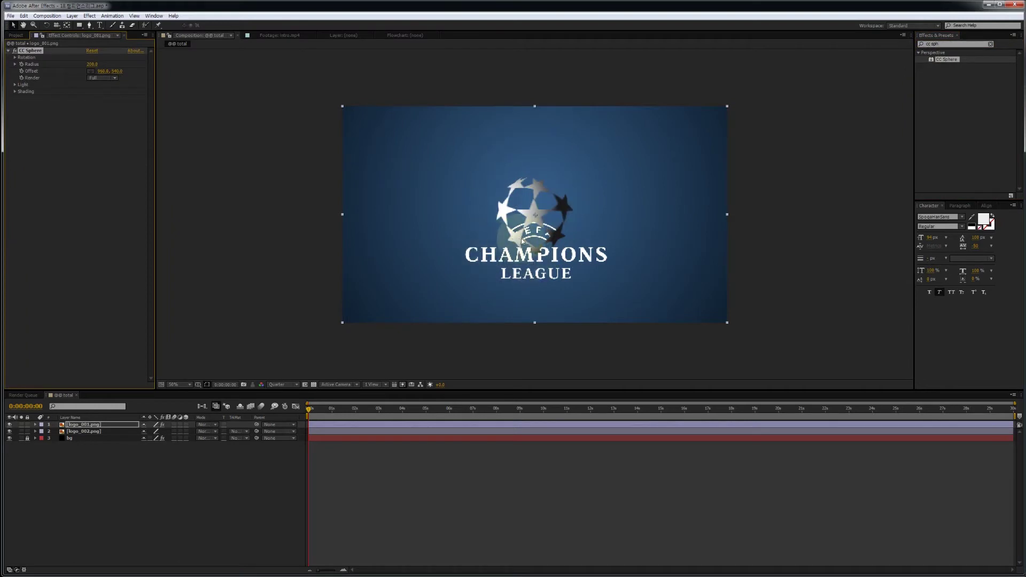
key(shift)
drag(556, 235, 555, 189)
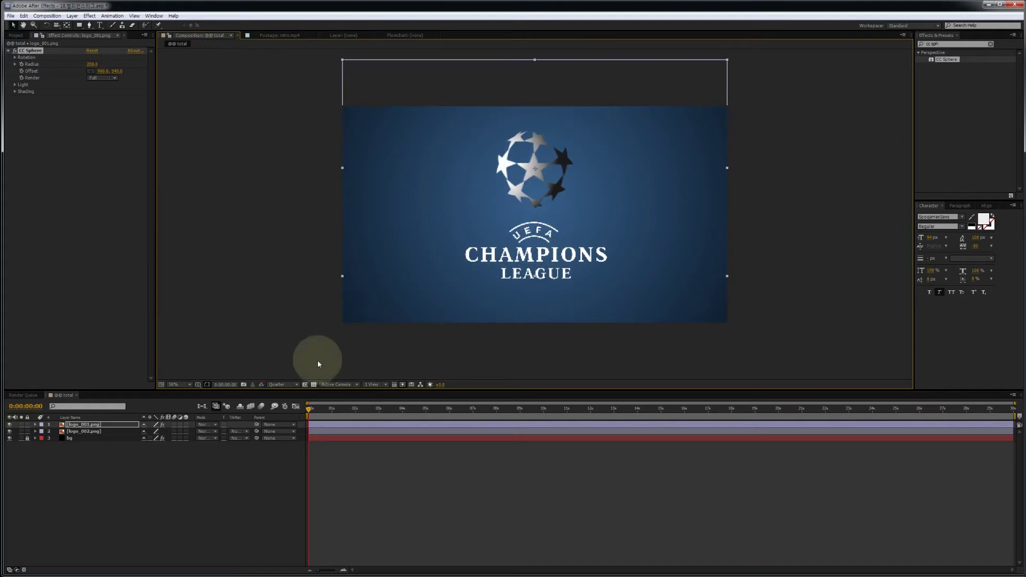
Set the CC Sphere's Rotation X to -22° and Rotation Y to -30°
click(23, 113)
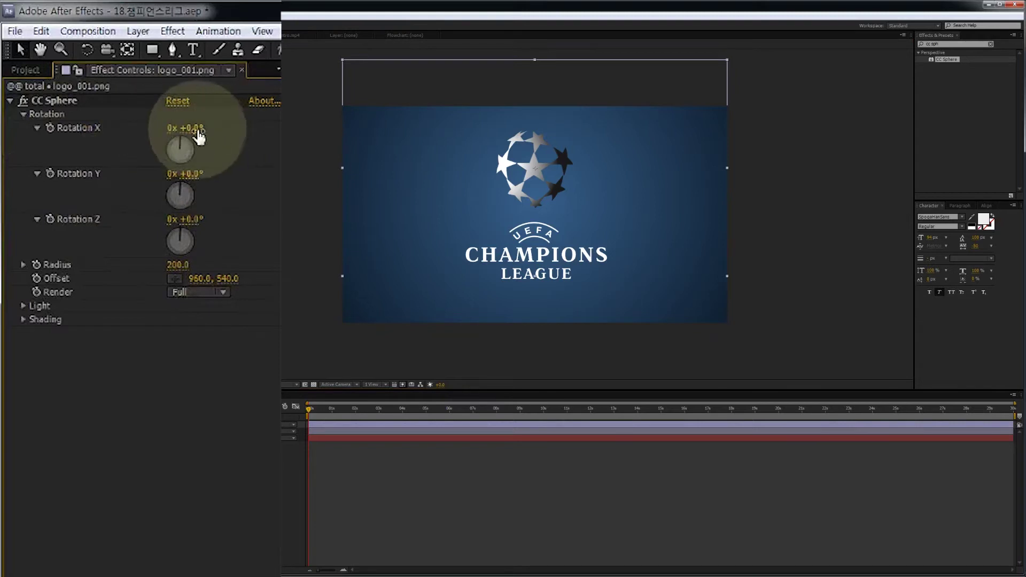
drag(199, 136, 175, 134)
mouse_move(187, 174)
mouse_down()
mouse_move(191, 155)
mouse_move(194, 177)
mouse_up()
mouse_move(184, 128)
mouse_down()
mouse_move(192, 144)
mouse_move(186, 131)
mouse_up()
Set keyframes for the sphere's Rotation X and Rotation Y at 0 seconds and reveal logo_001.png's animated properties
click(50, 127)
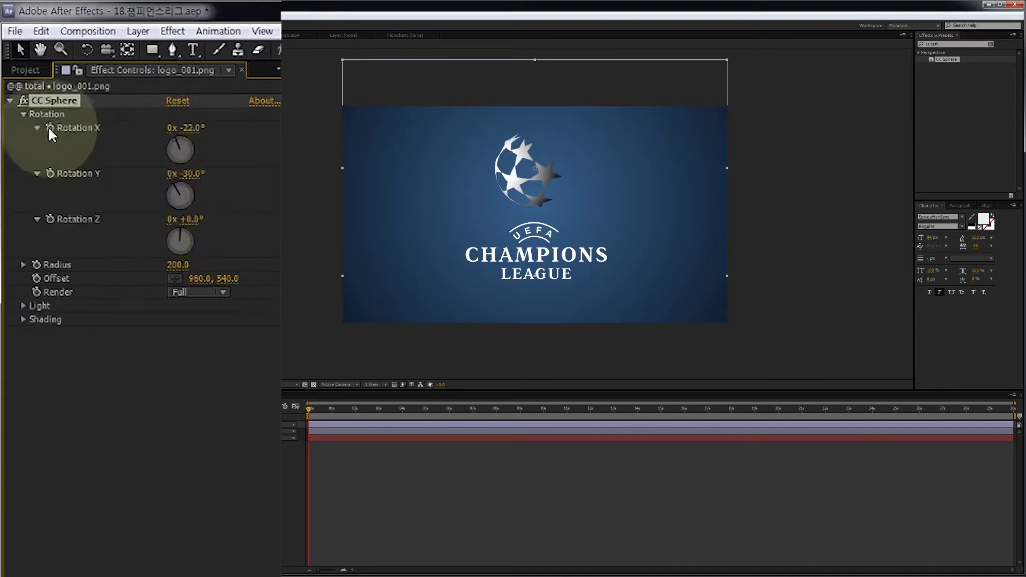
click(52, 175)
click(119, 427)
key(u)
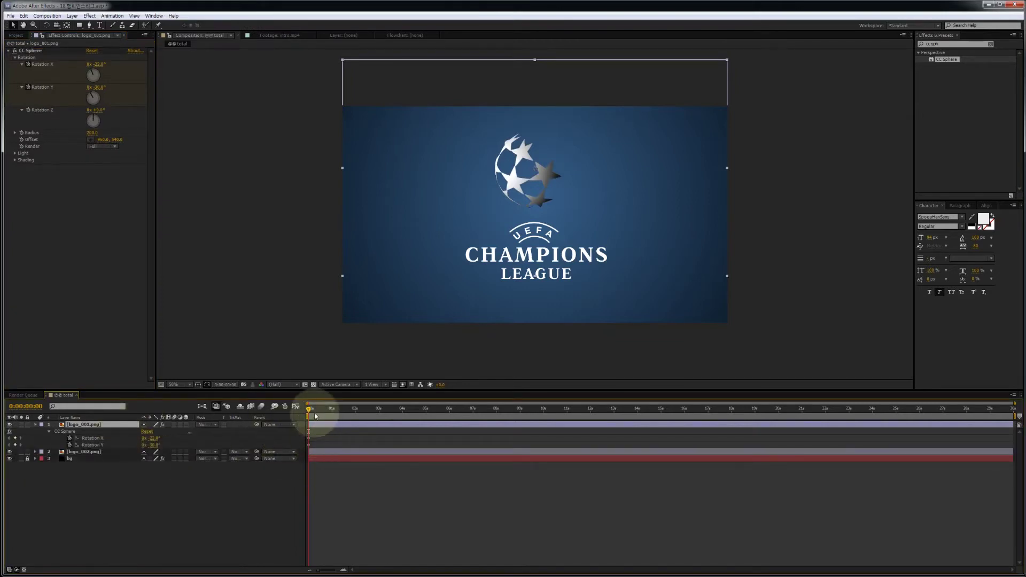
At 7 seconds, keyframe the sphere's Rotation X and Rotation Y at new positive angles, then preview the ball's turn
drag(319, 410, 470, 411)
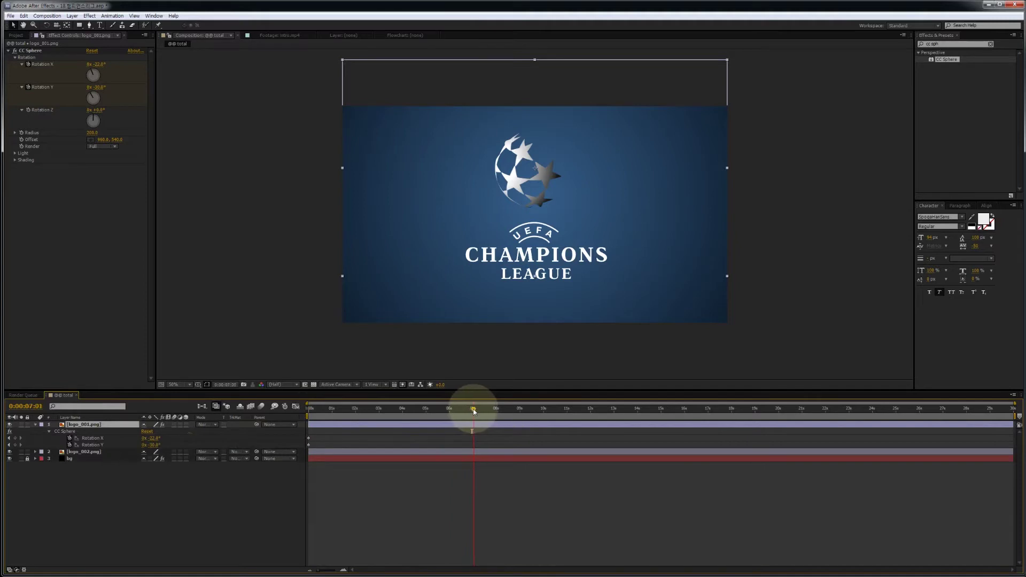
drag(473, 411, 473, 411)
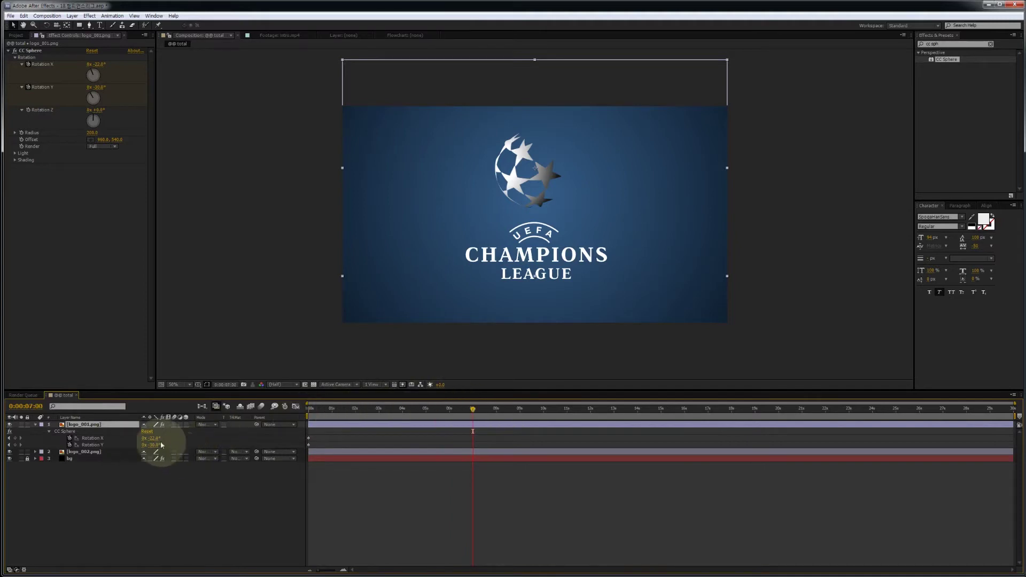
drag(153, 443, 165, 438)
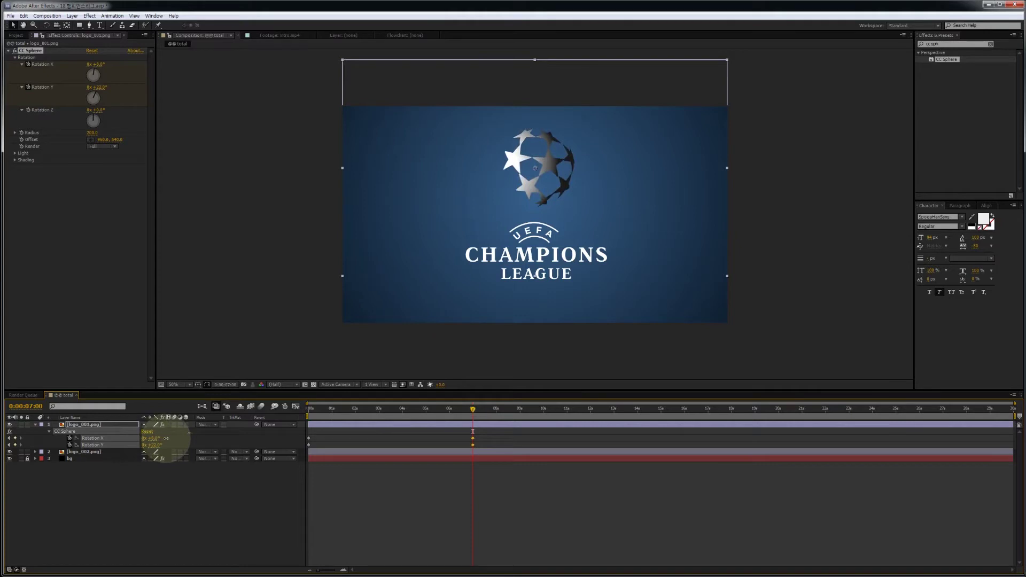
drag(320, 409, 351, 412)
Pre-compose logo_001.png and logo_002.png together as logo, moving all attributes into the new composition
key(ctrl+a)
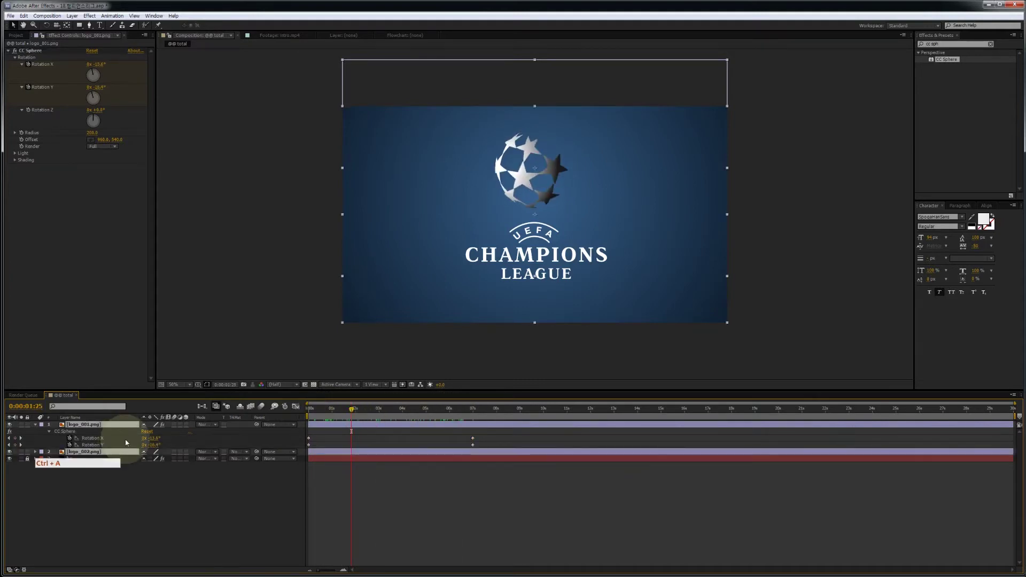
key(ctrl+shift+c)
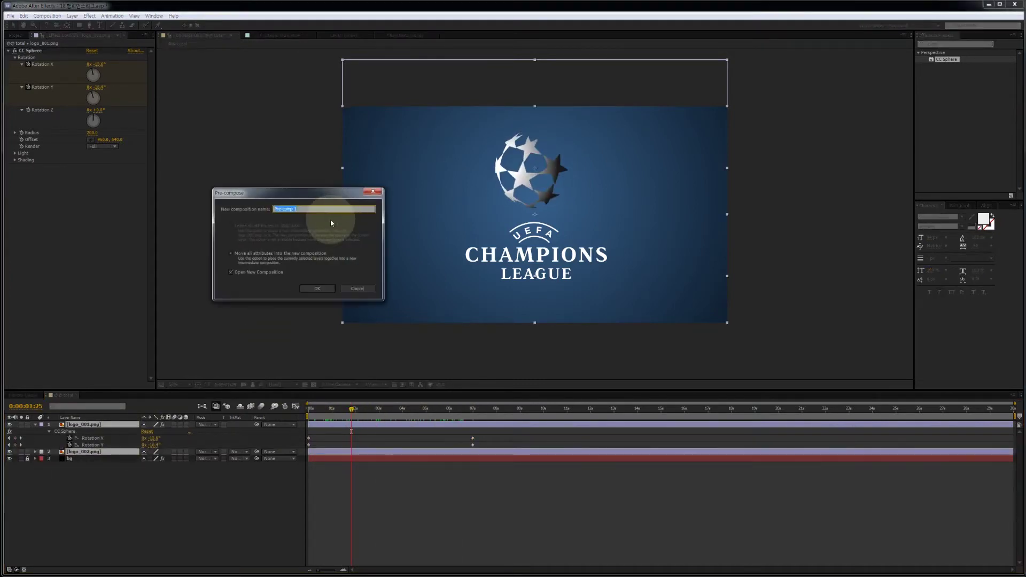
text(logo)
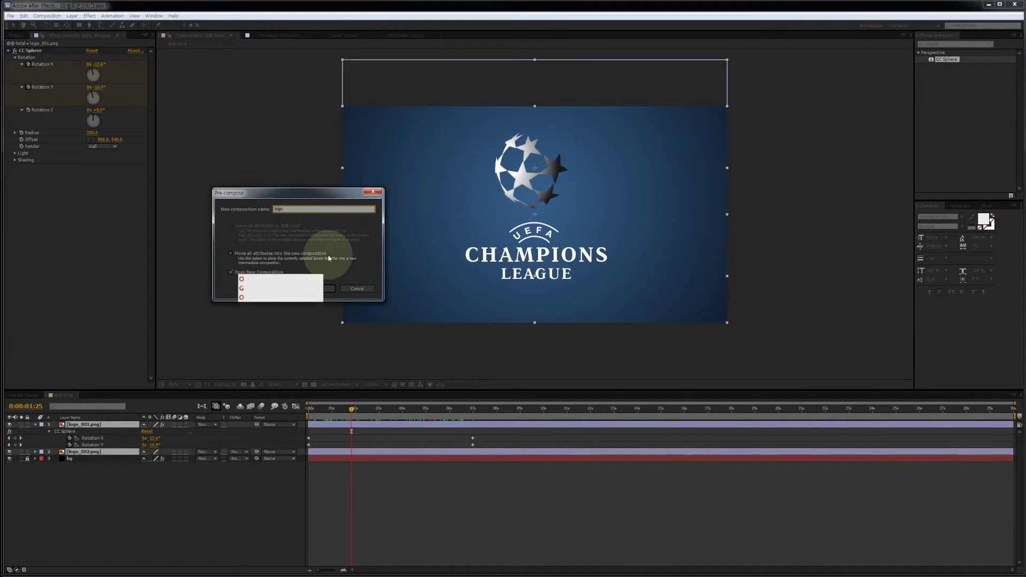
click(328, 288)
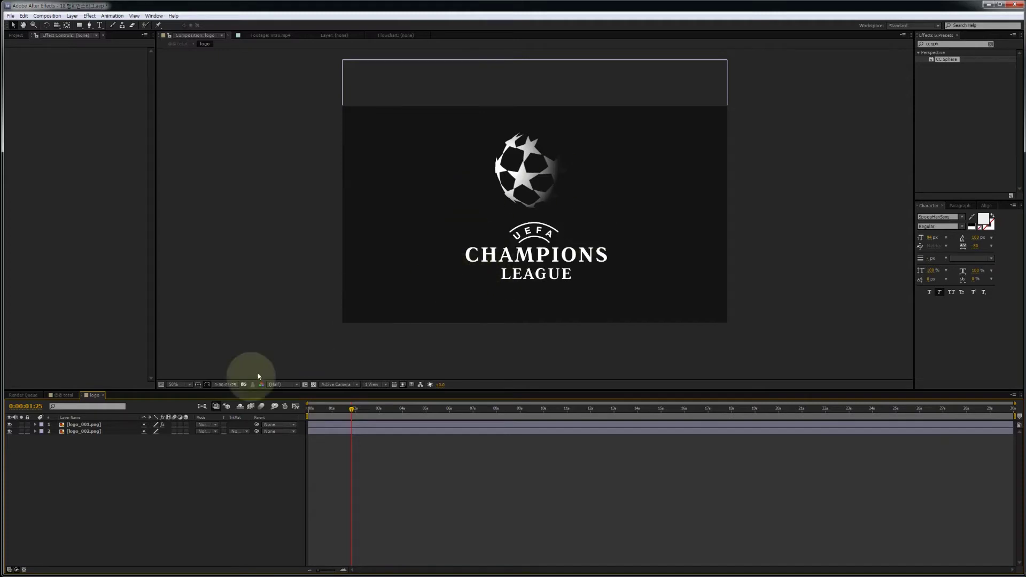
Place environment.jpg between logo and bg in the total composition and pre-compose it as environment, moving all attributes into it
click(63, 395)
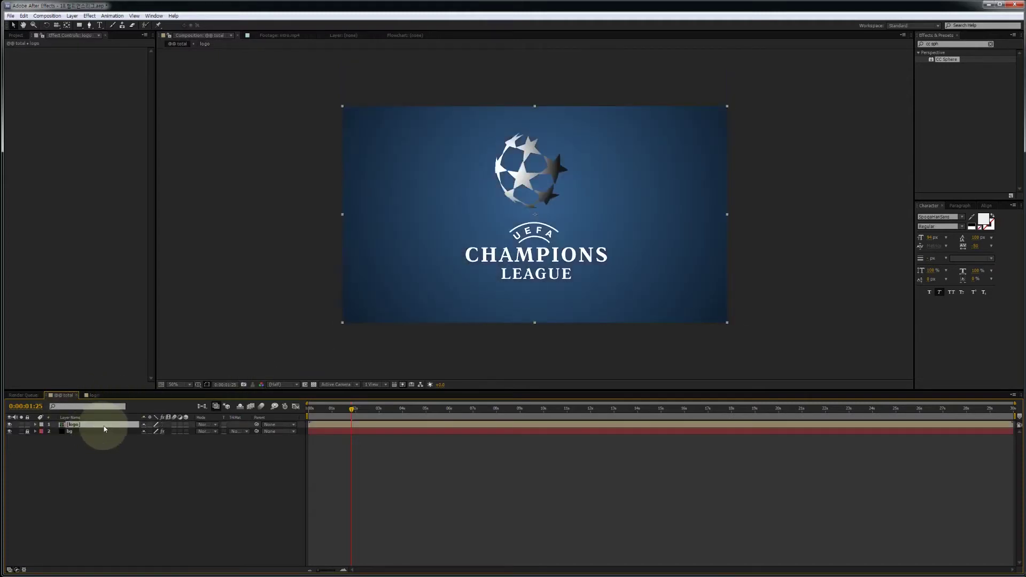
click(16, 34)
drag(47, 145, 98, 428)
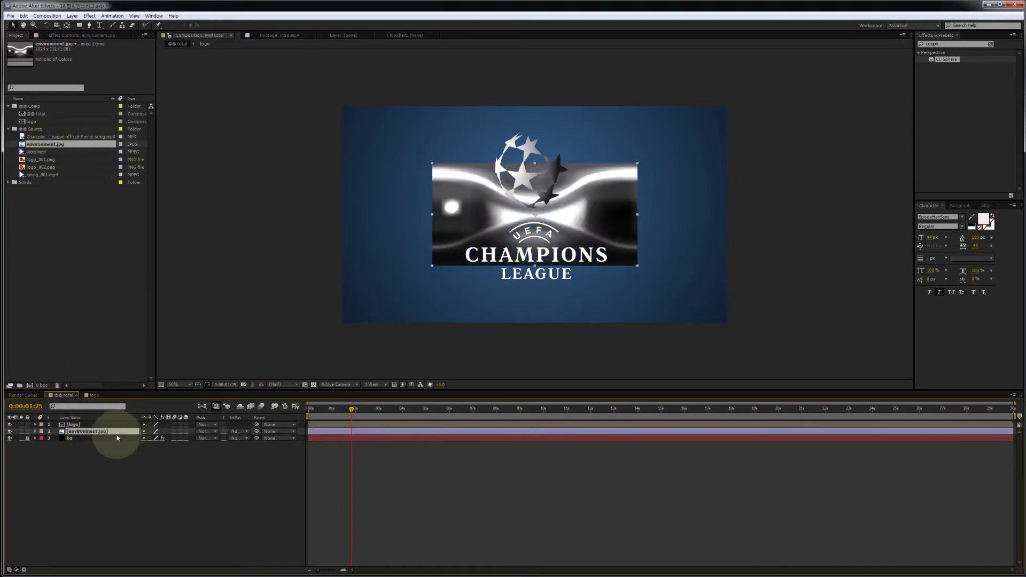
key(ctrl+shift+c)
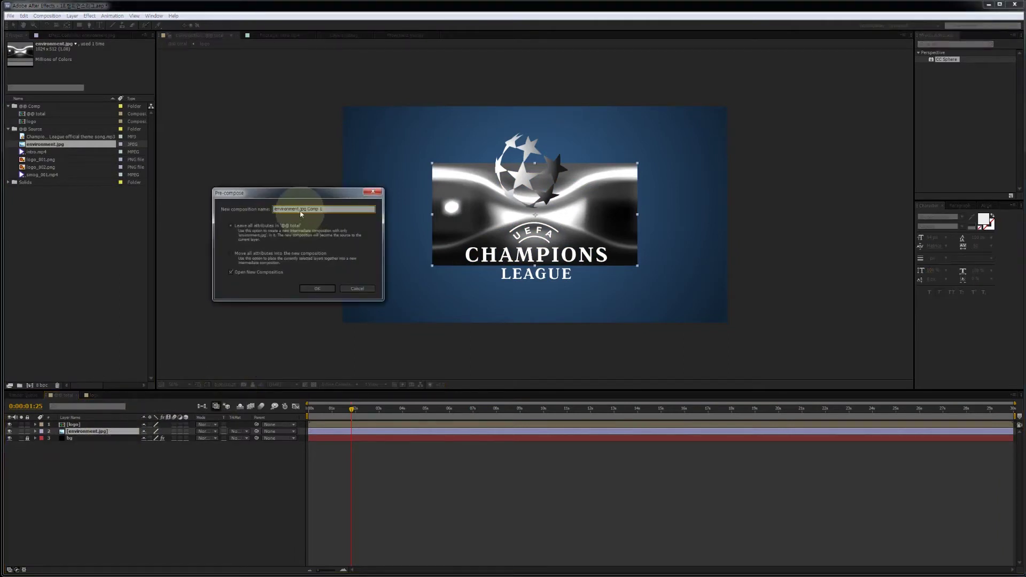
drag(299, 209, 349, 251)
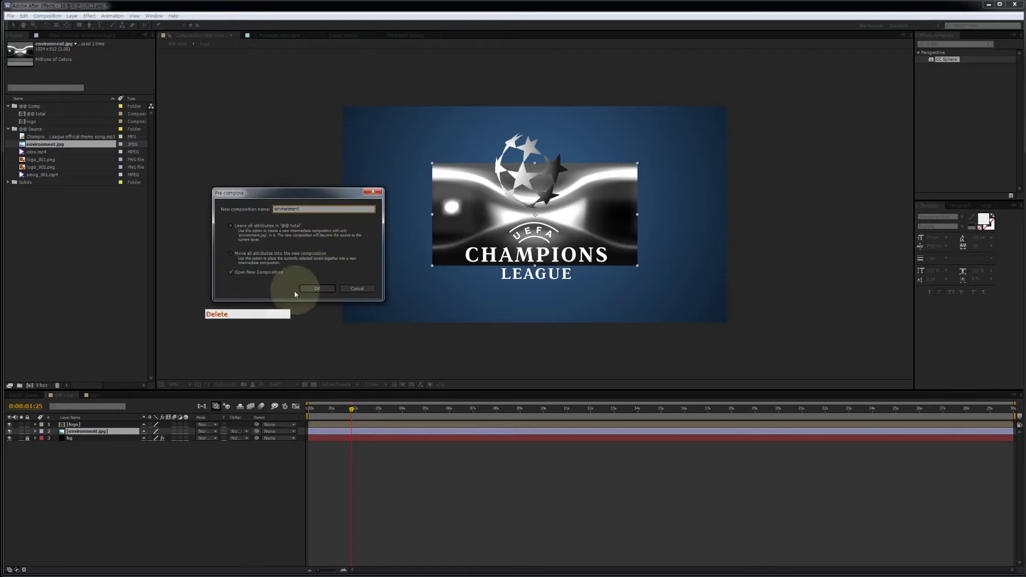
click(255, 255)
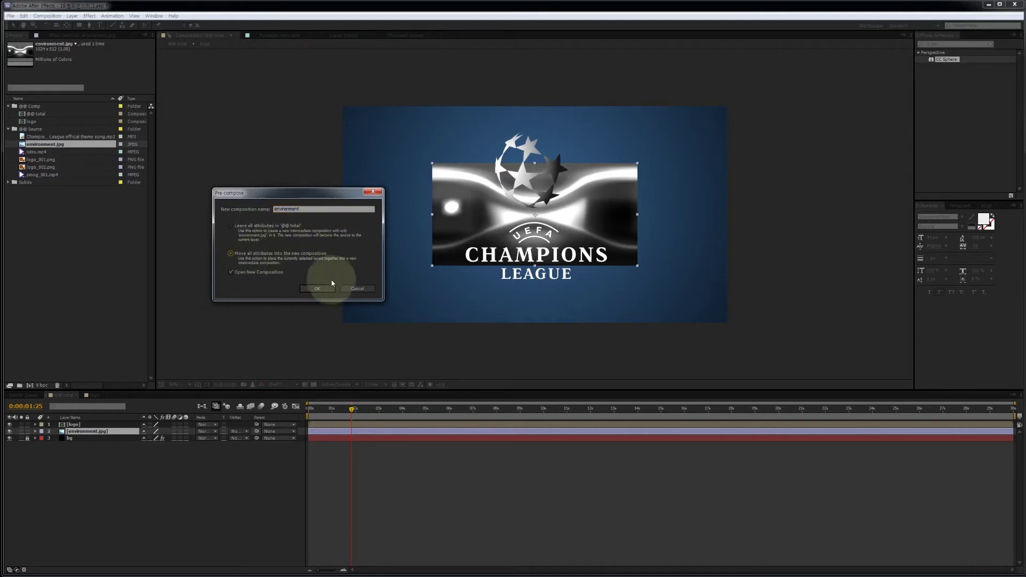
click(318, 288)
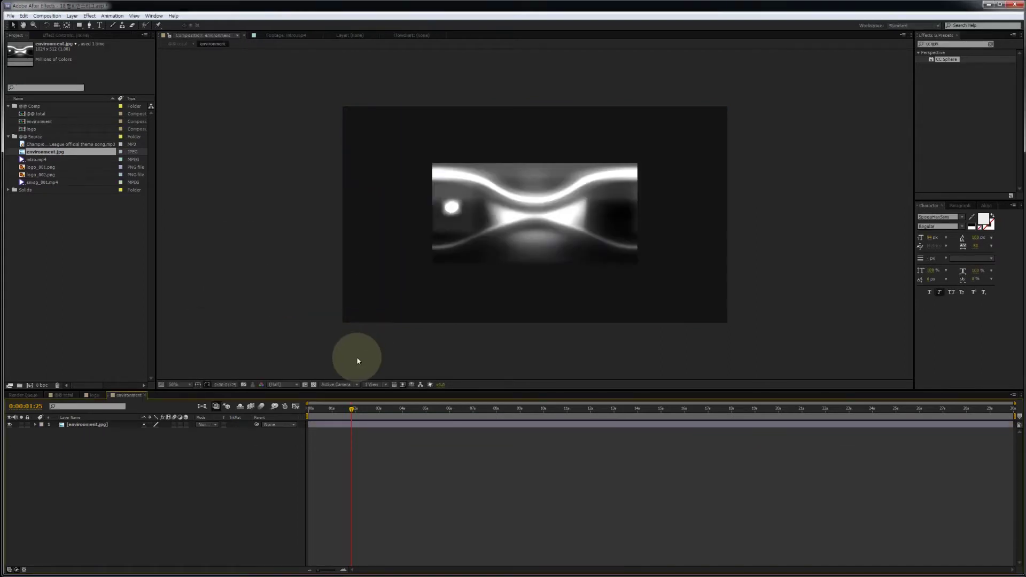
In the total composition, make the environment layer use the logo layer as its alpha matte
click(63, 395)
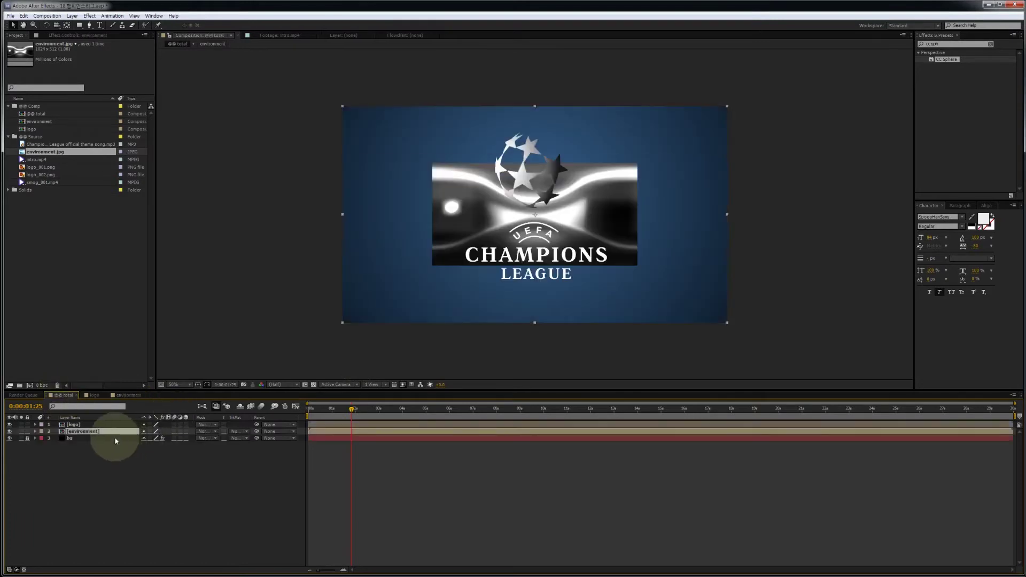
click(238, 432)
click(266, 452)
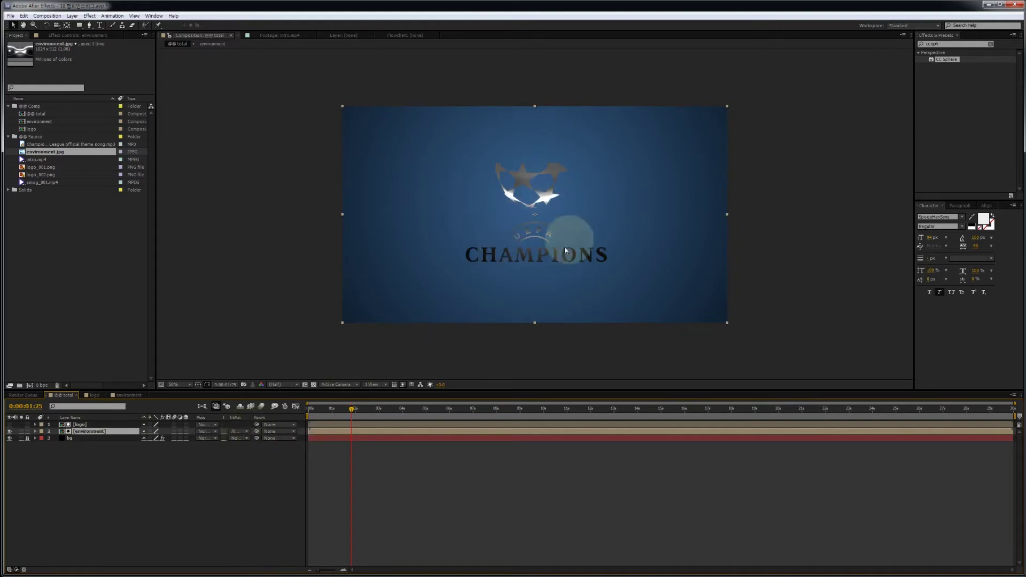
Inside the environment composition, apply Motion Tile to environment.jpg with Output Width 500, Output Height 500 and Mirror Edges on
click(140, 398)
click(114, 422)
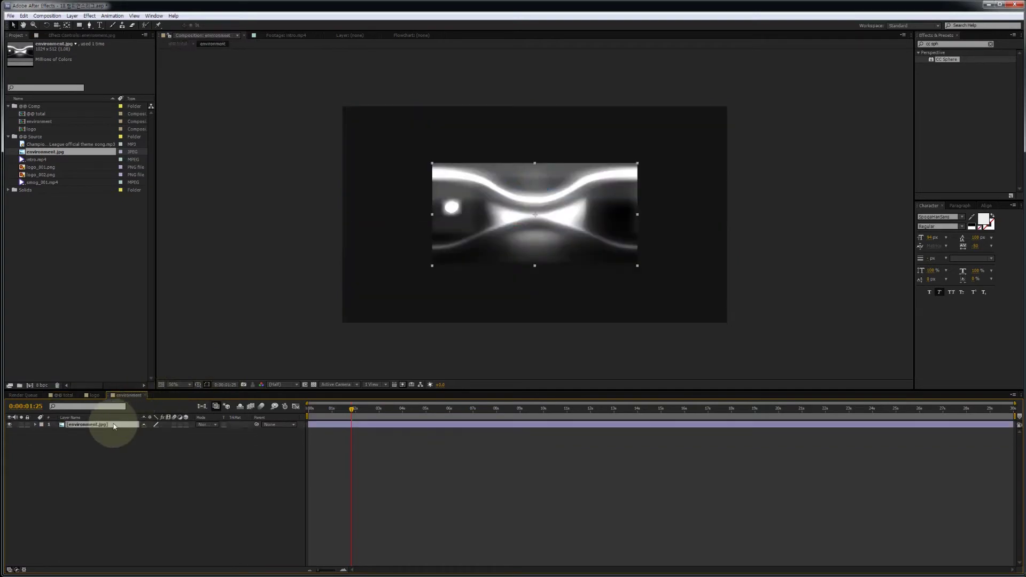
click(951, 44)
text(tile)
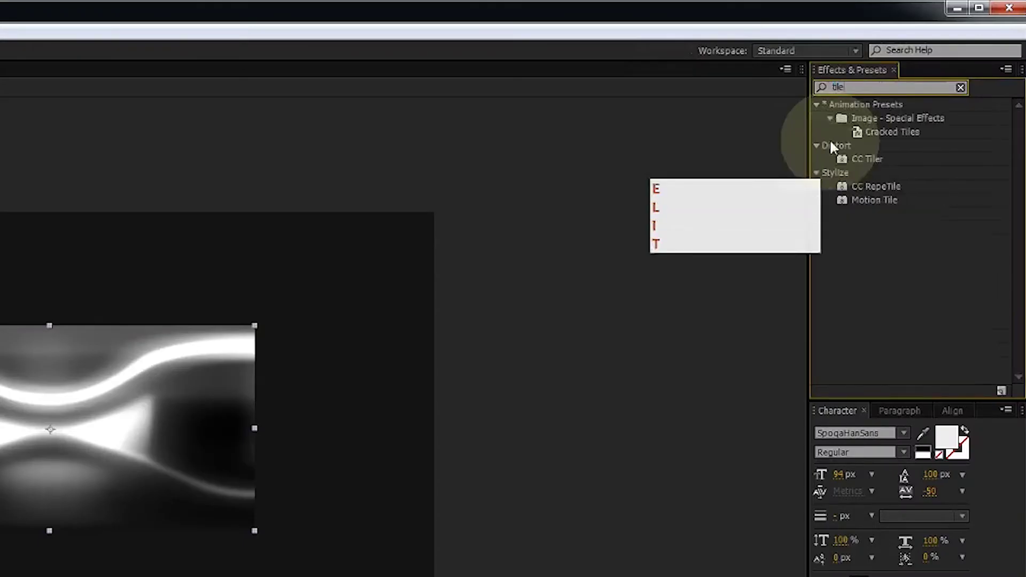
double_click(873, 199)
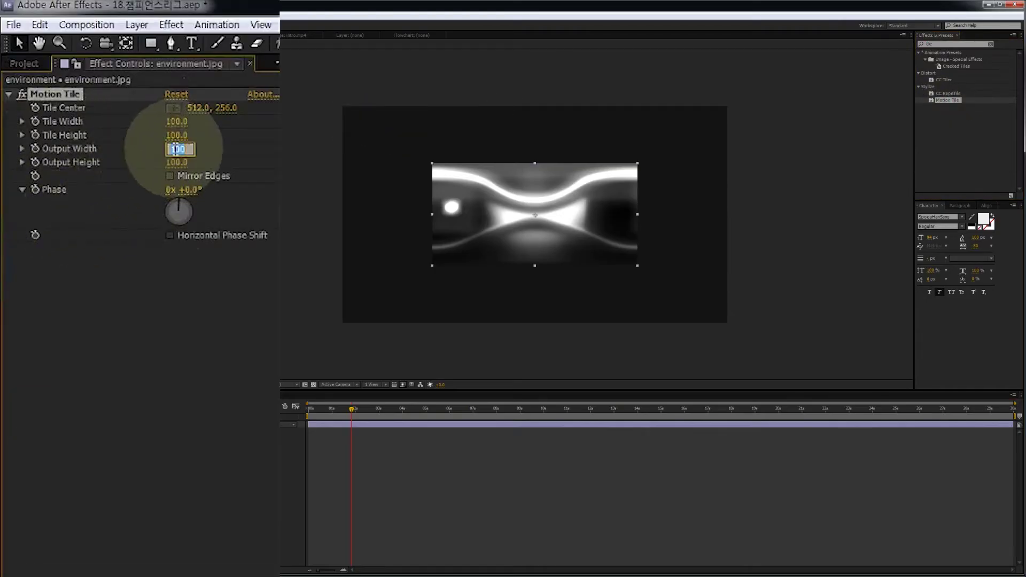
text(500)
key(Tab)
text(500)
key(Return)
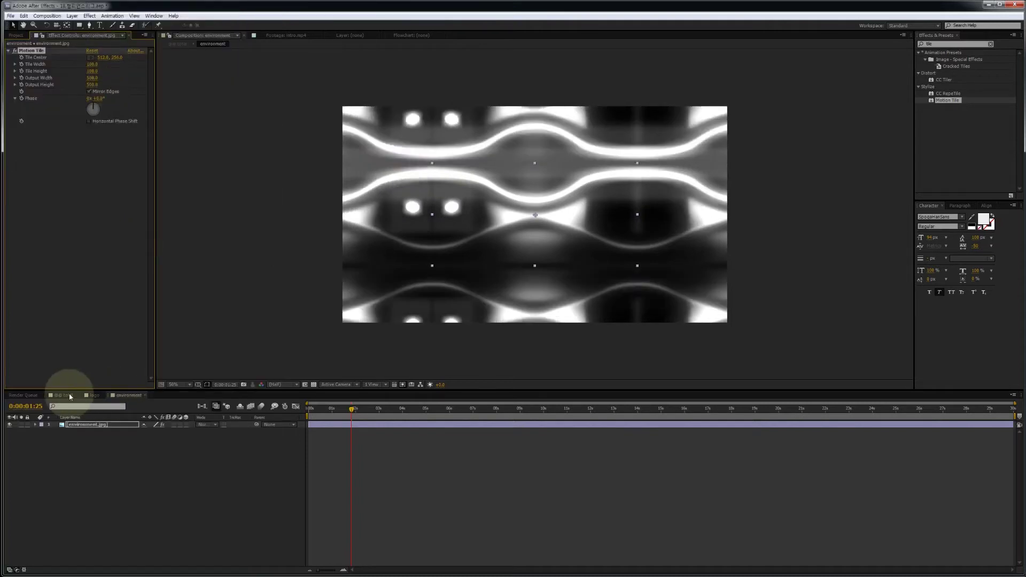
Apply CC Blobbylize to the environment layer in the total composition
click(70, 395)
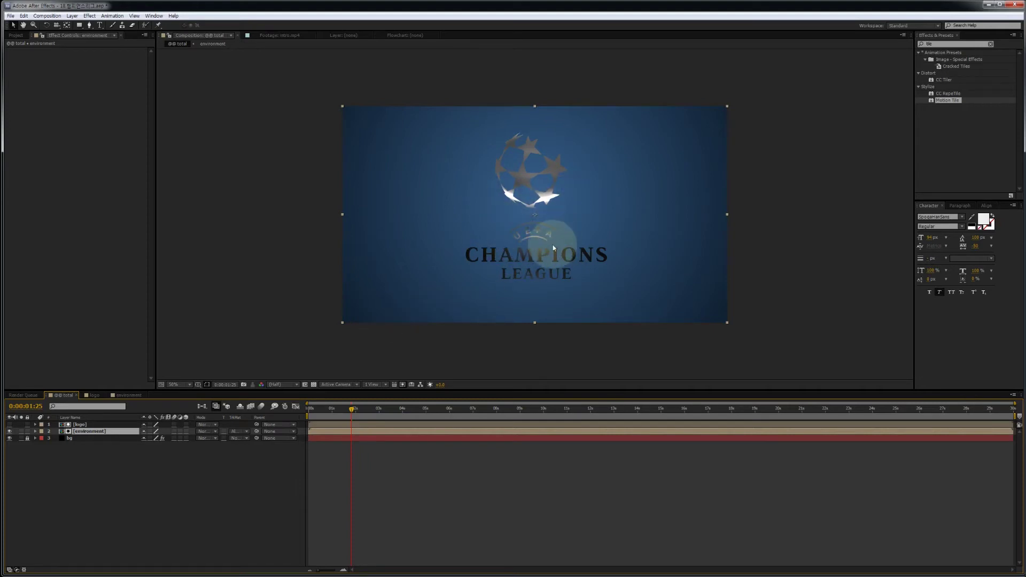
click(934, 44)
text(cc blo)
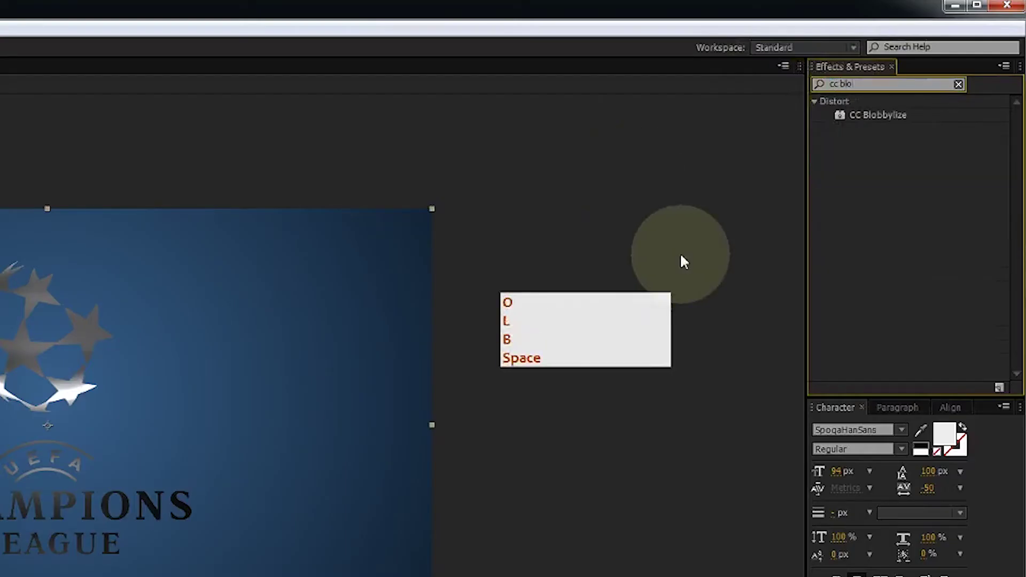
click(876, 114)
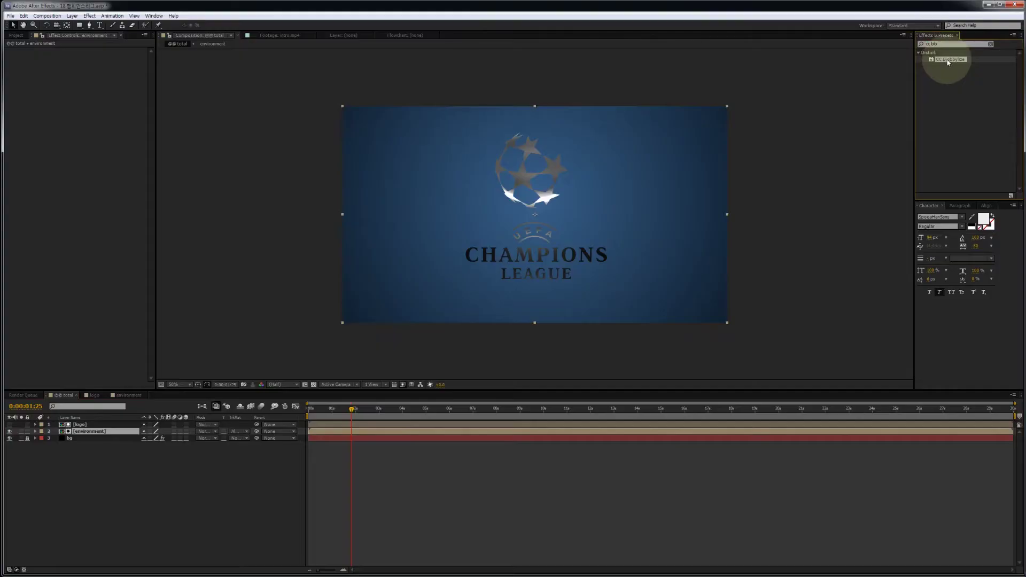
drag(947, 63, 482, 241)
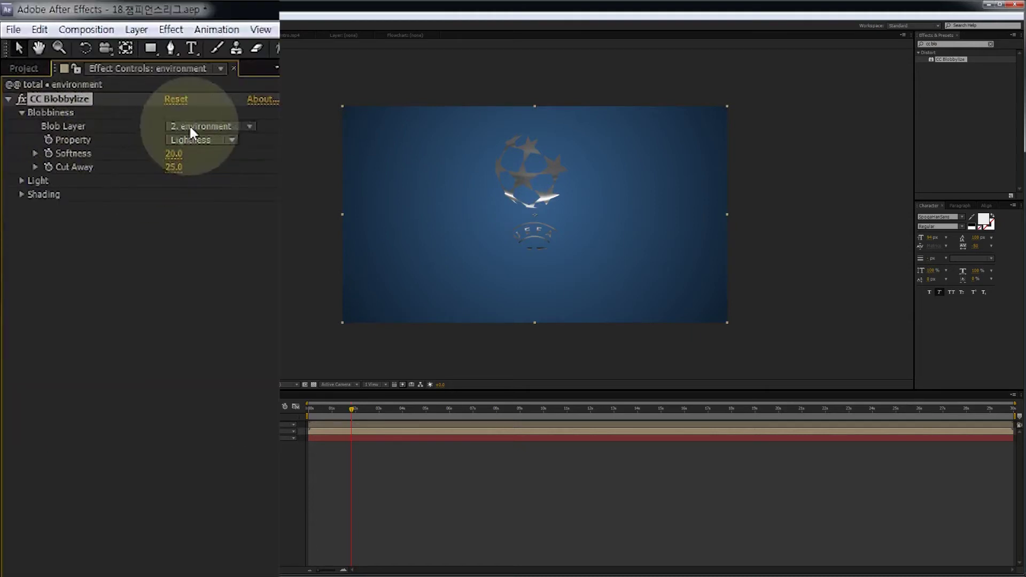
Set CC Blobbylize's Blob Layer to logo and its Property to Alpha
click(118, 66)
click(223, 169)
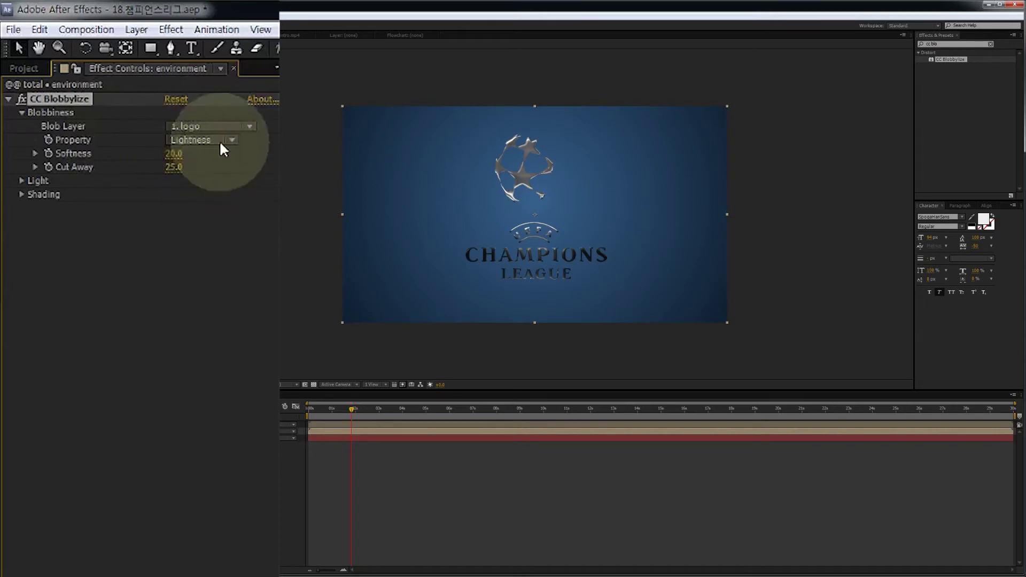
click(221, 140)
click(214, 212)
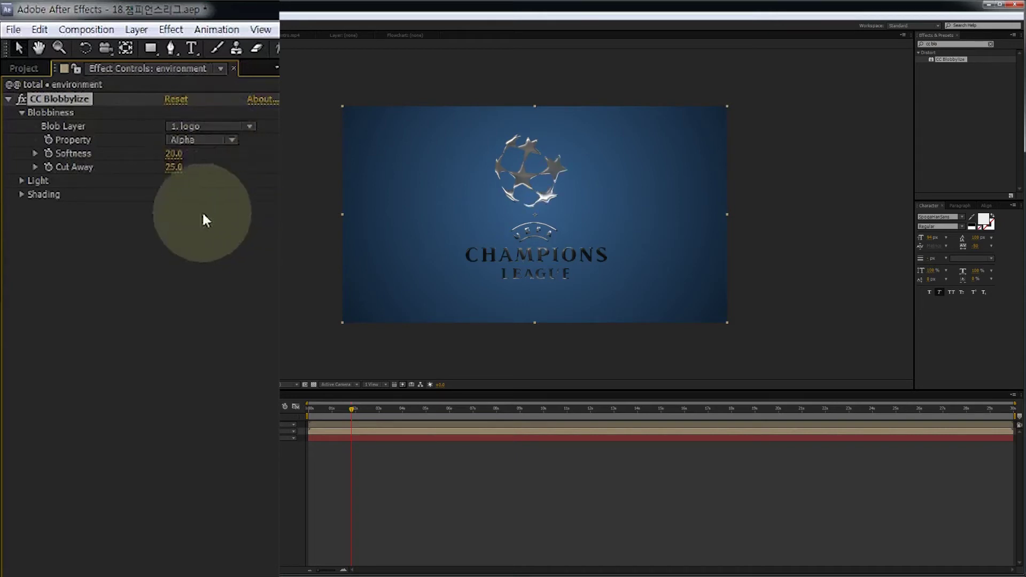
Set CC Blobbylize's Cut Away to 0 and its Softness to 2
click(166, 190)
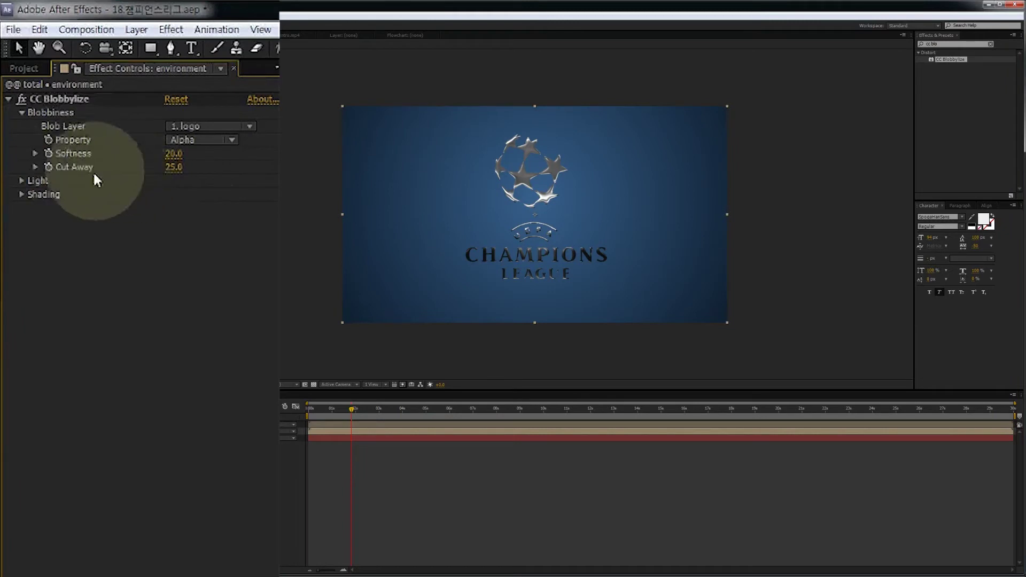
text(0)
key(Return)
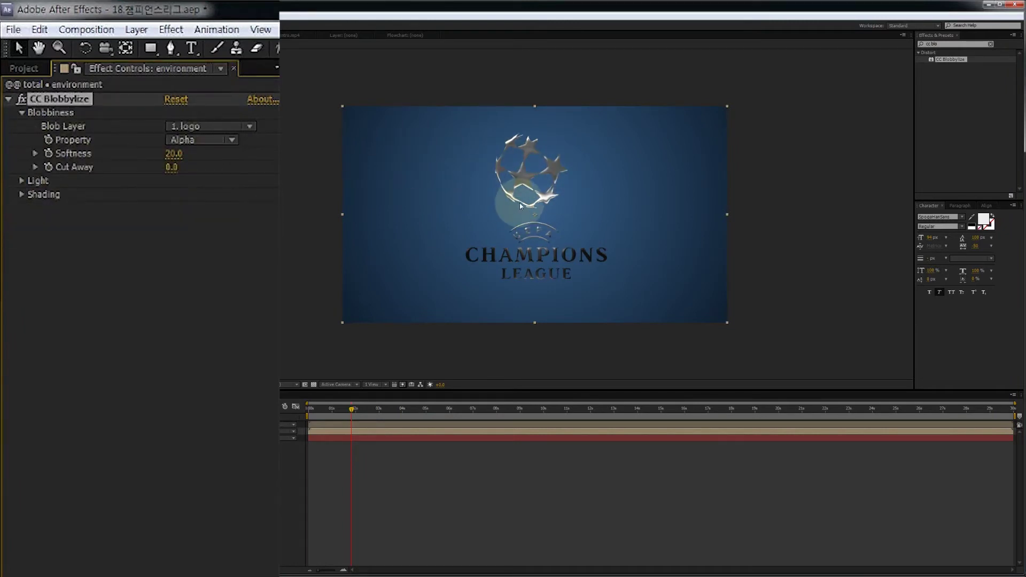
key(space)
drag(532, 208, 484, 236)
scroll(491, 210, up, 2)
key(space)
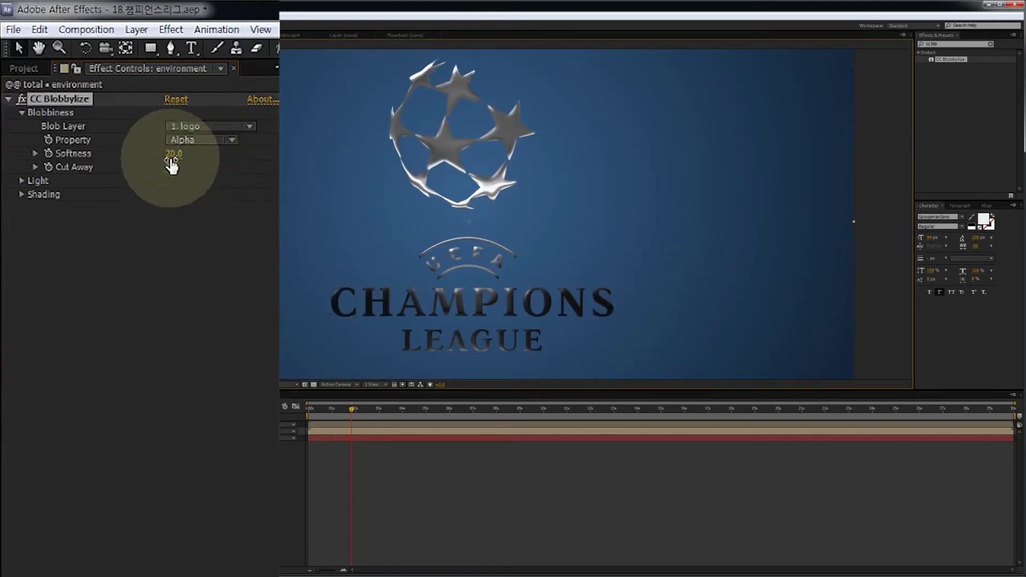
drag(167, 158, 107, 160)
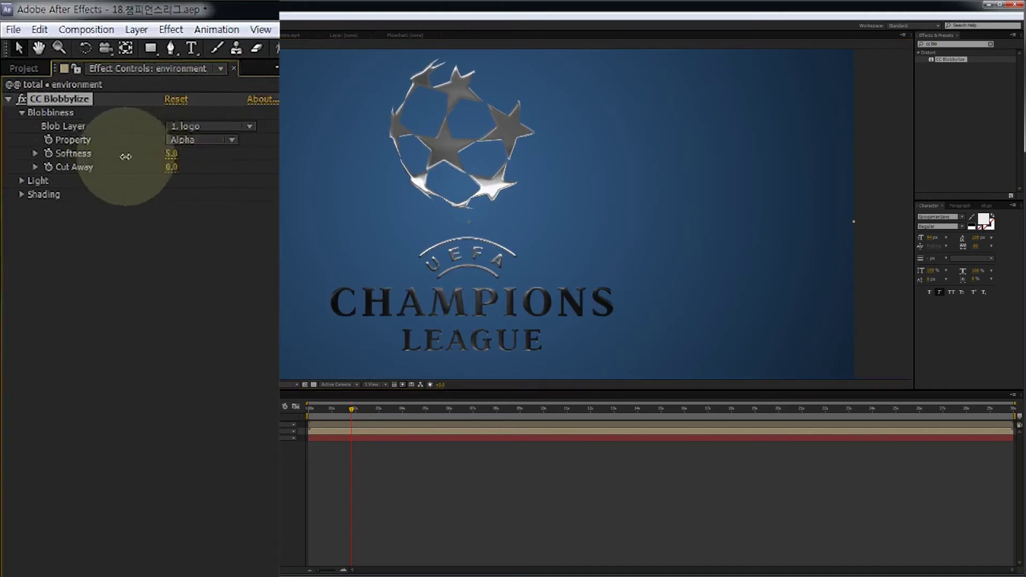
click(168, 155)
text(2)
key(Return)
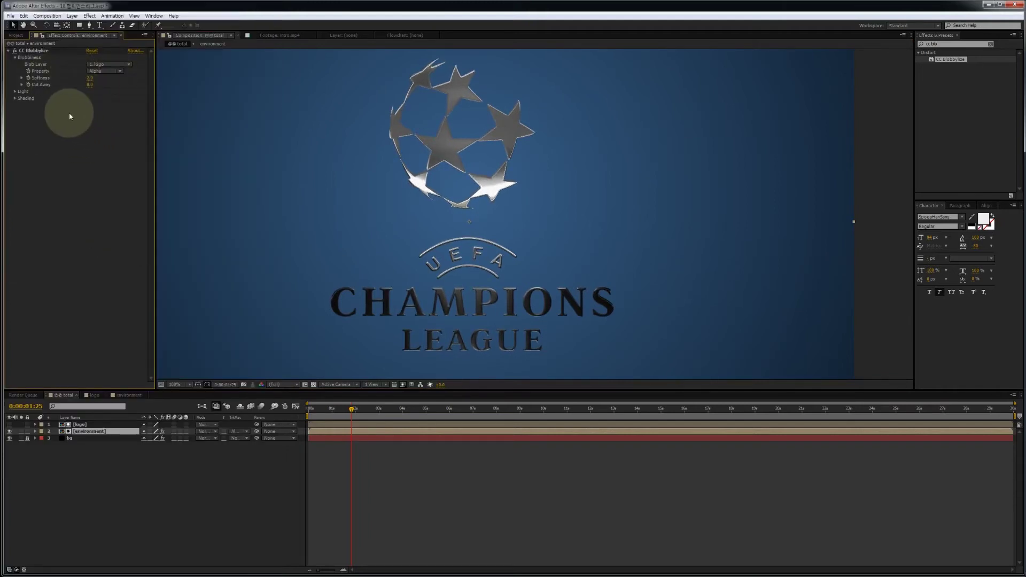
Apply the Curves effect to the environment layer
click(950, 45)
text(cur)
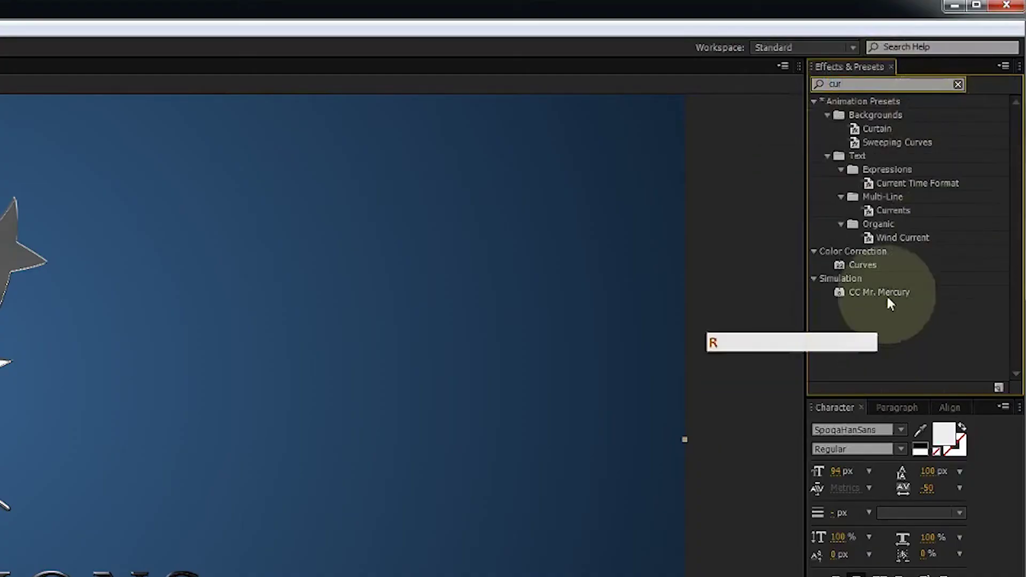
double_click(862, 264)
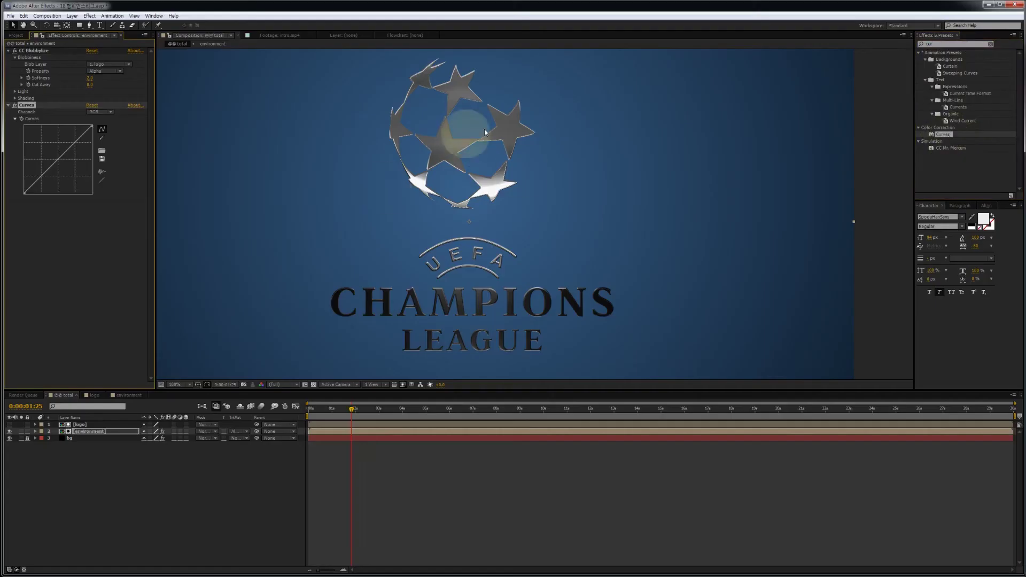
In Curves on the environment layer, move the Red channel's black point inward along the baseline, and the Green channel's slightly less
click(101, 112)
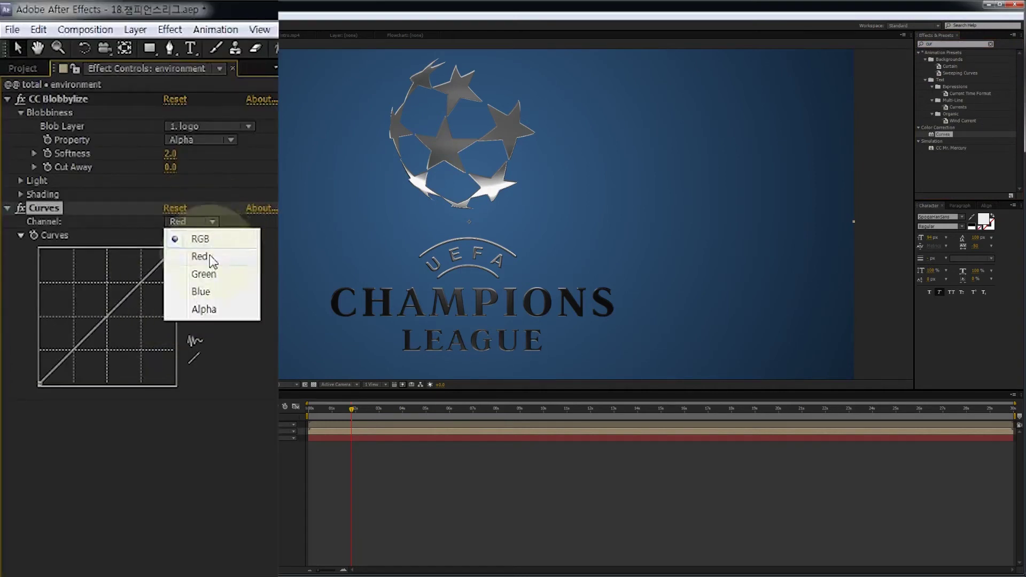
click(106, 131)
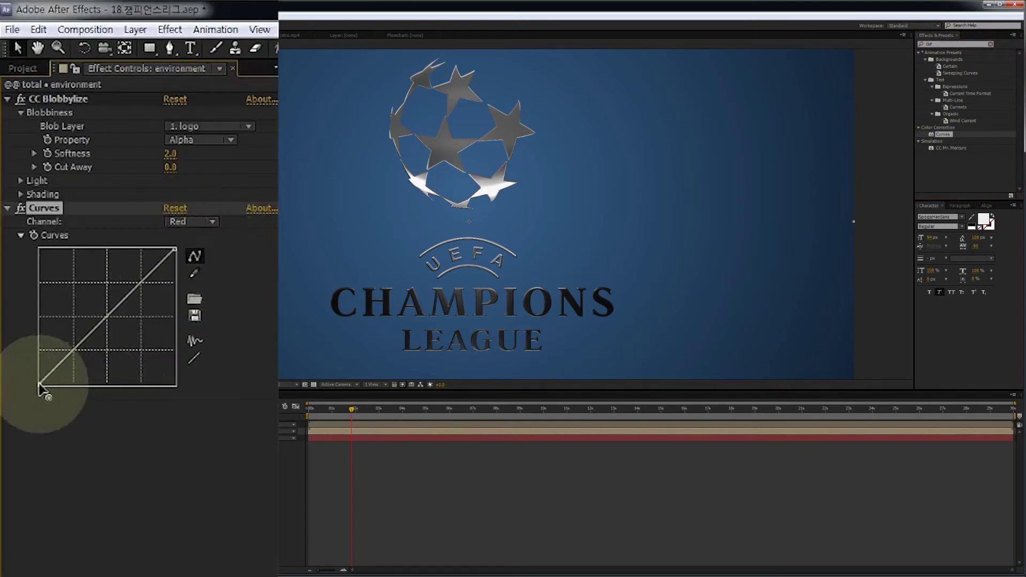
drag(47, 384, 63, 384)
click(191, 221)
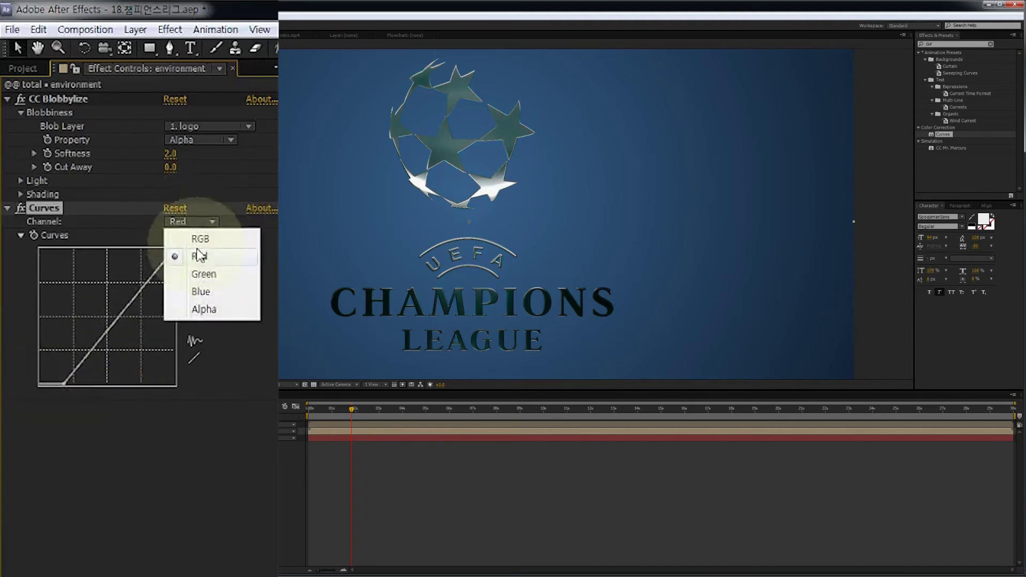
click(198, 271)
drag(44, 382, 47, 389)
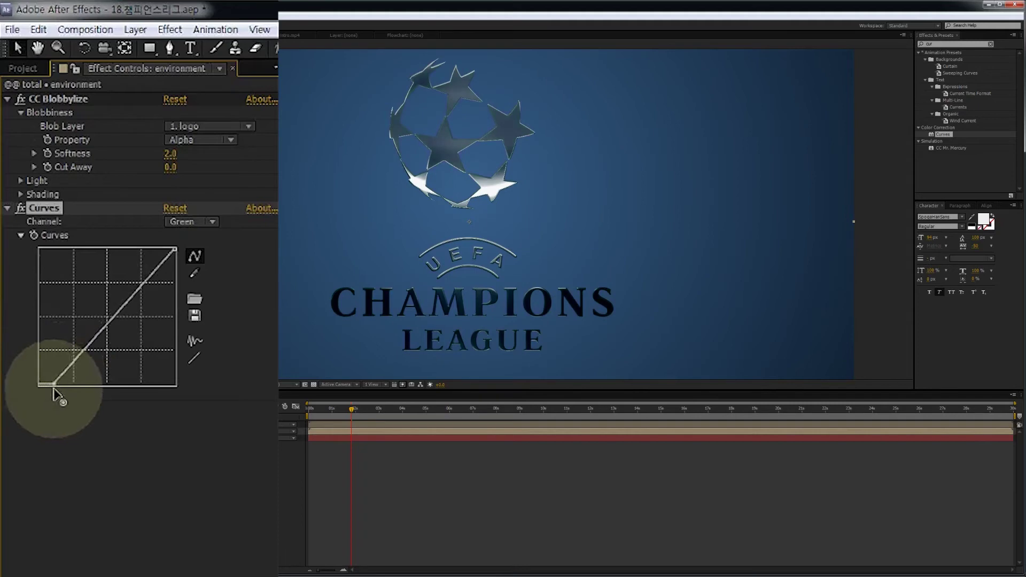
Bend the Blue channel curve upward through its upper midtones to give the logo a blue tint
click(182, 221)
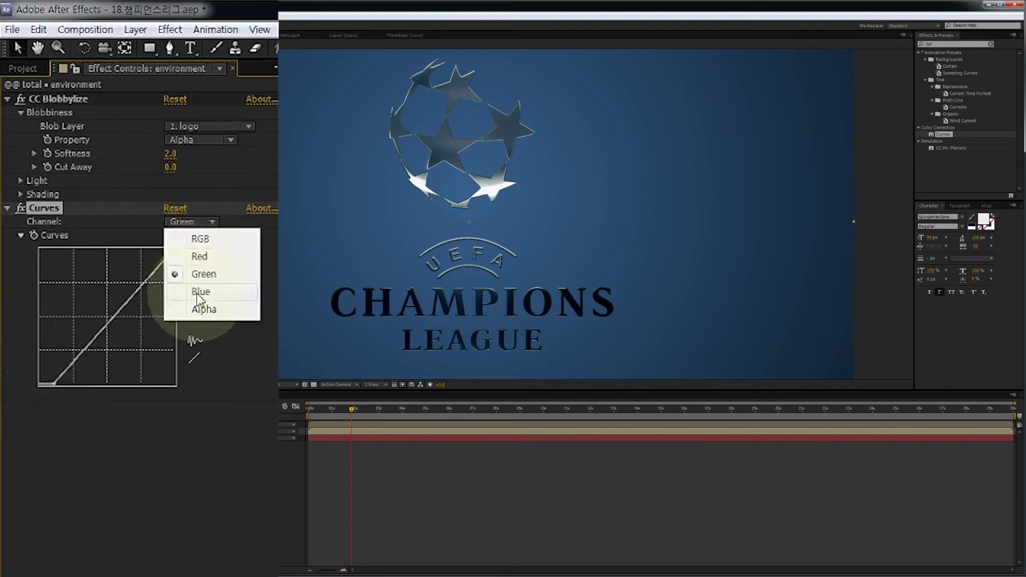
click(196, 293)
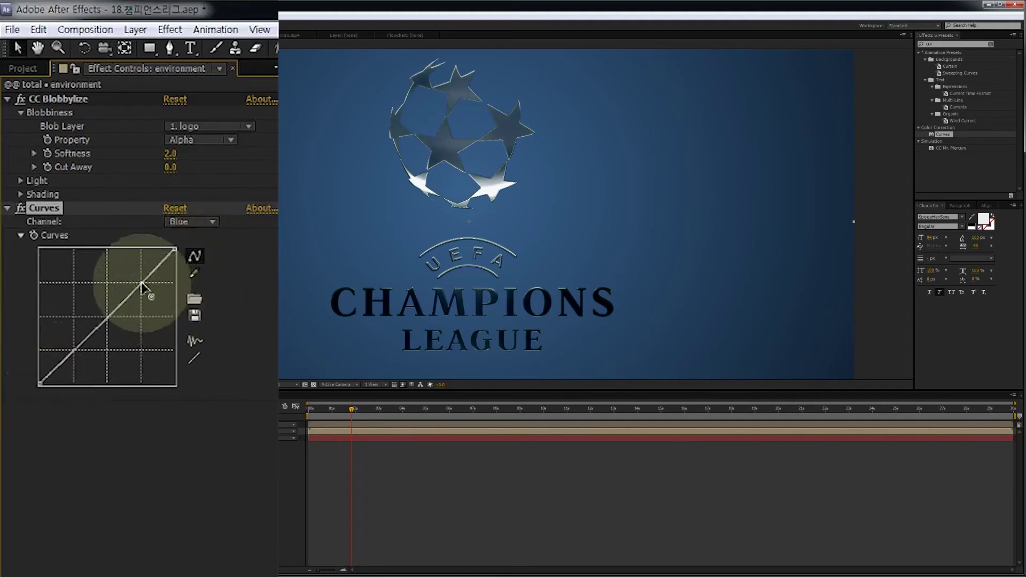
drag(142, 287, 140, 283)
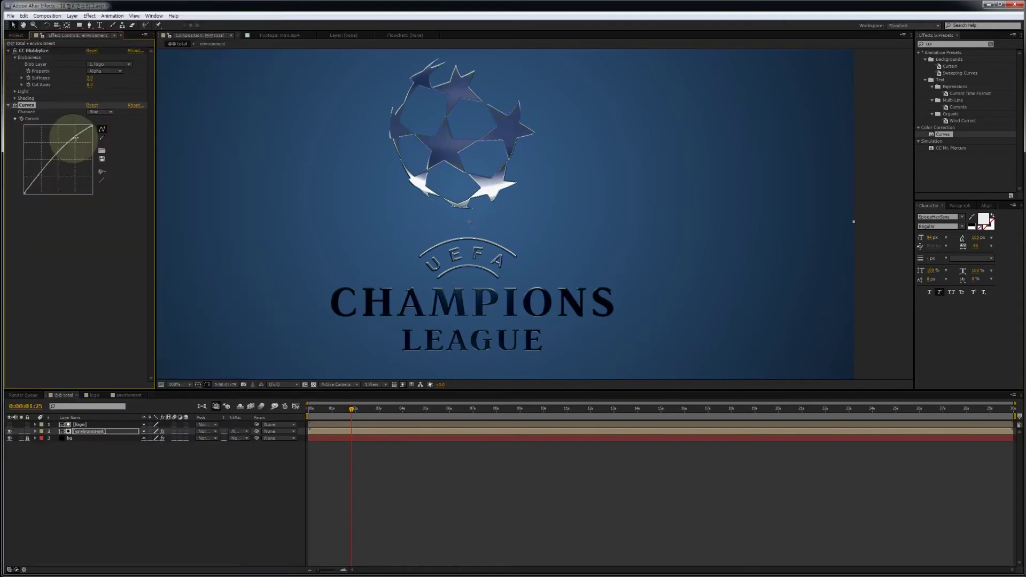
click(73, 141)
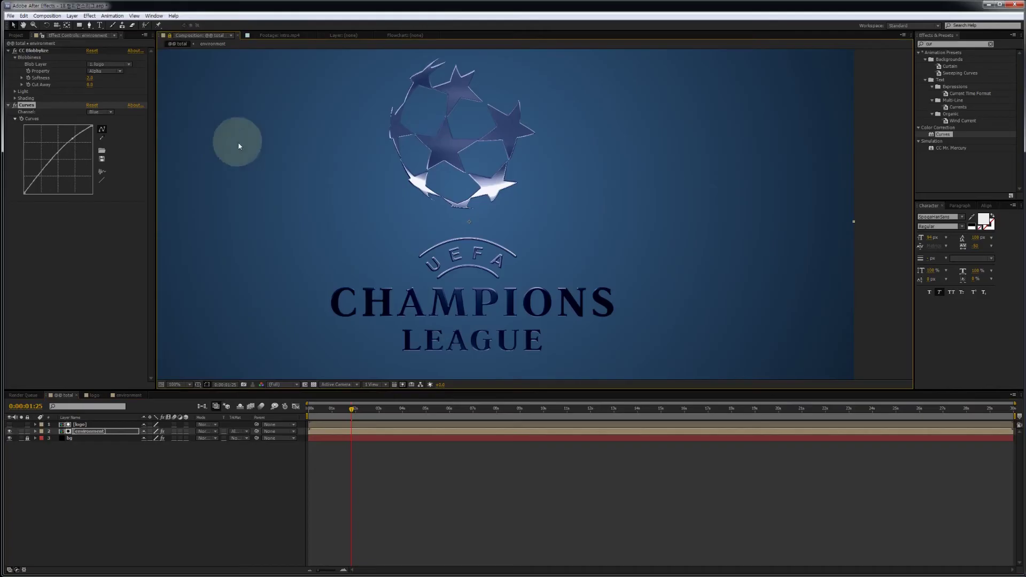
Open the environment composition in its own viewer and dock it beside the total composition's viewer, with the logo framed
click(26, 68)
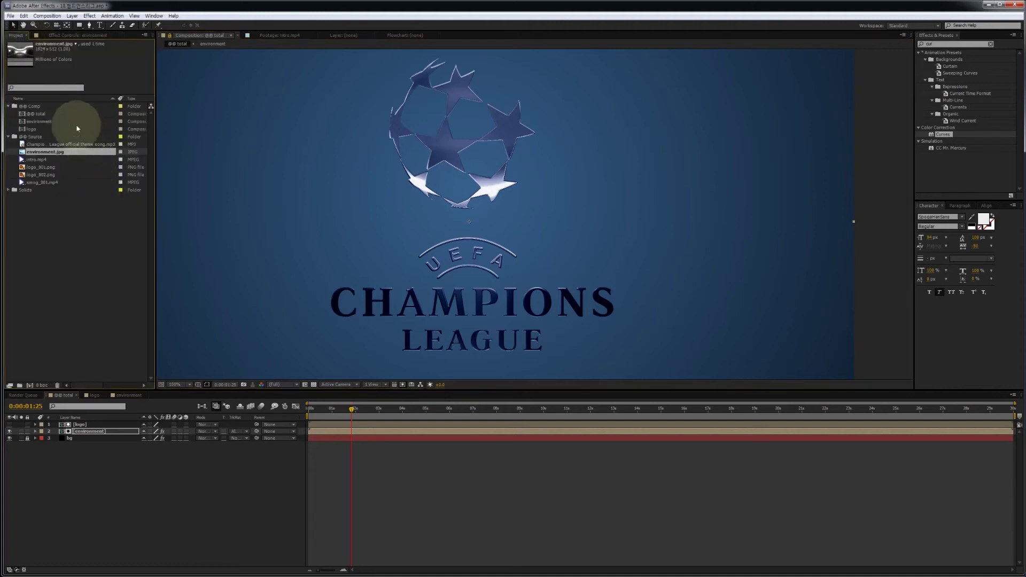
double_click(52, 122)
double_click(57, 124)
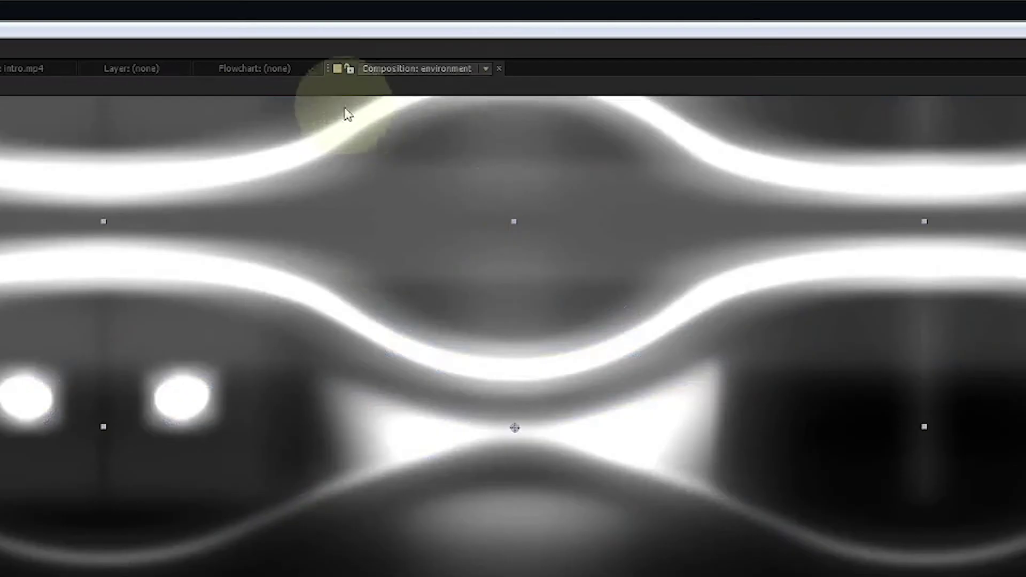
click(331, 69)
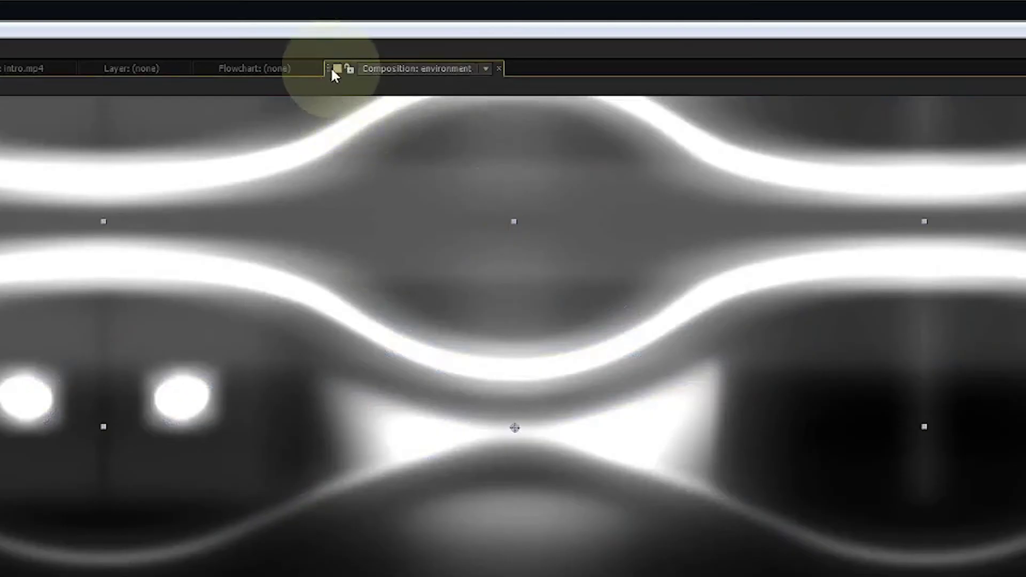
drag(332, 69, 890, 154)
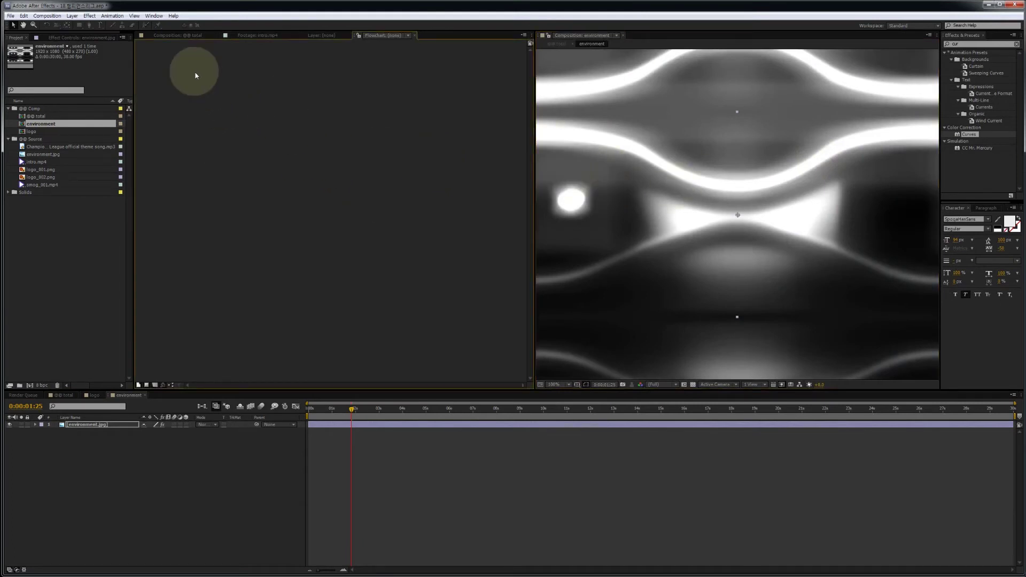
click(171, 37)
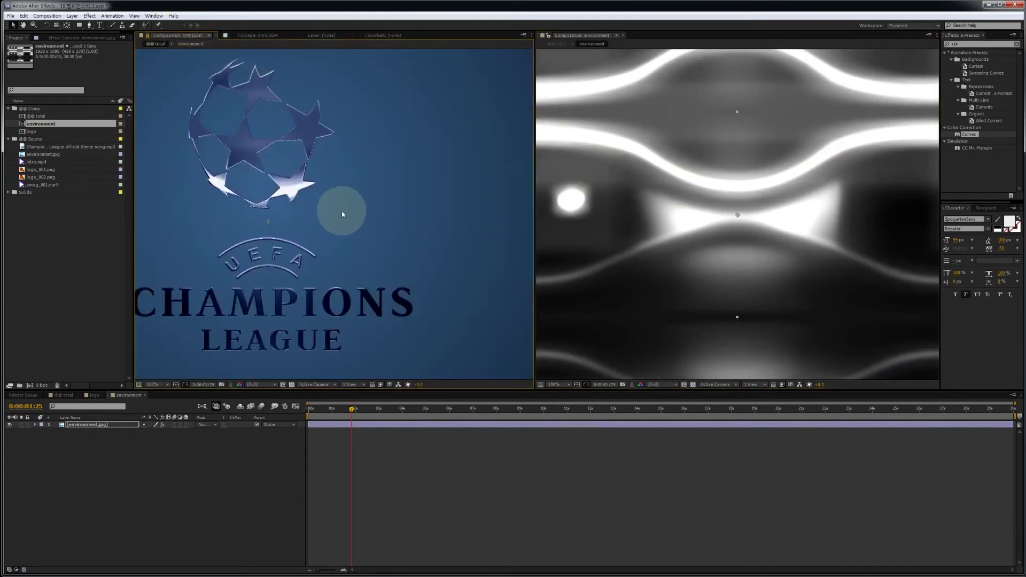
drag(305, 201, 338, 217)
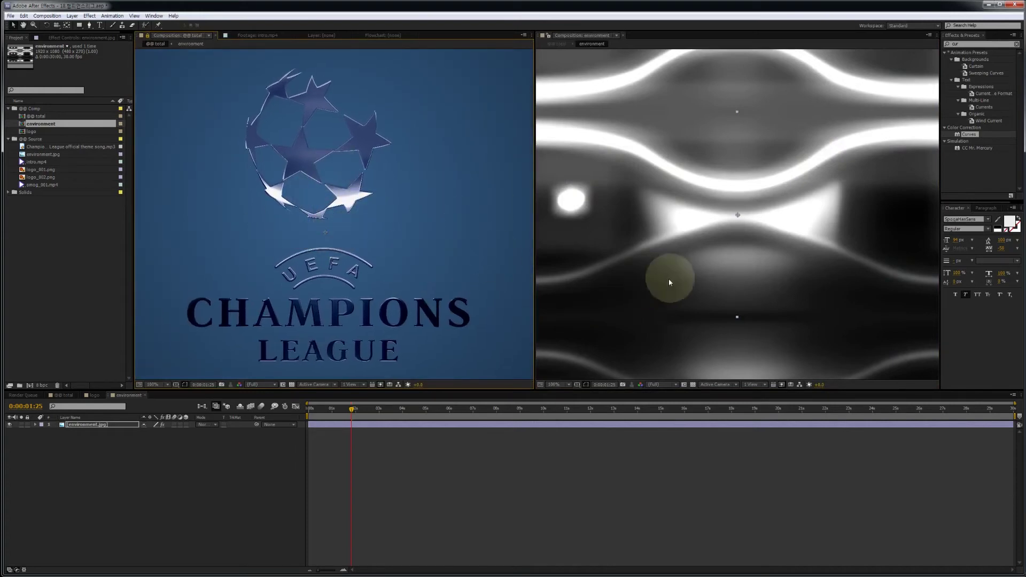
Try moving the environment.jpg layer freehand within its composition, and undo the move
click(279, 464)
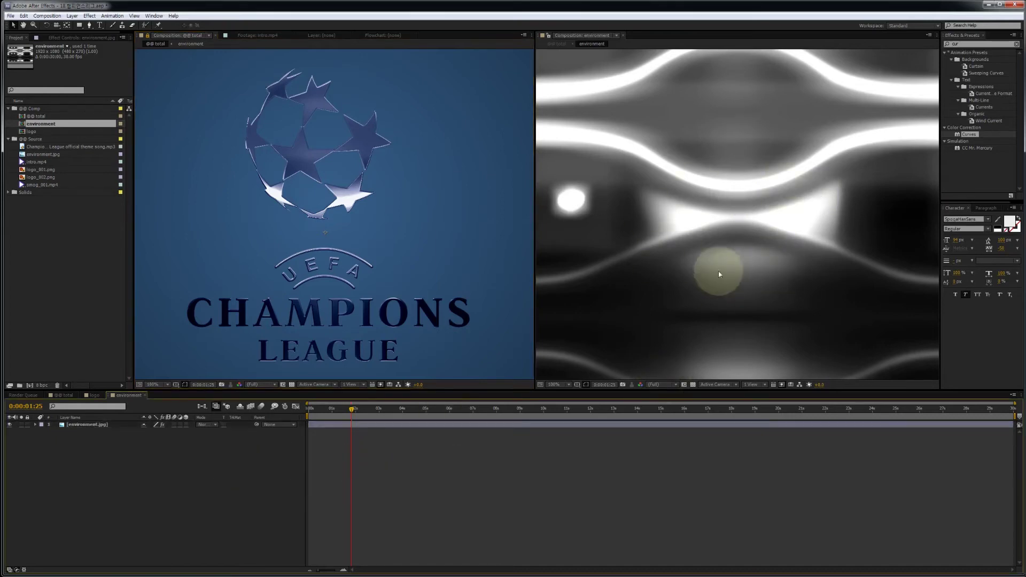
click(109, 425)
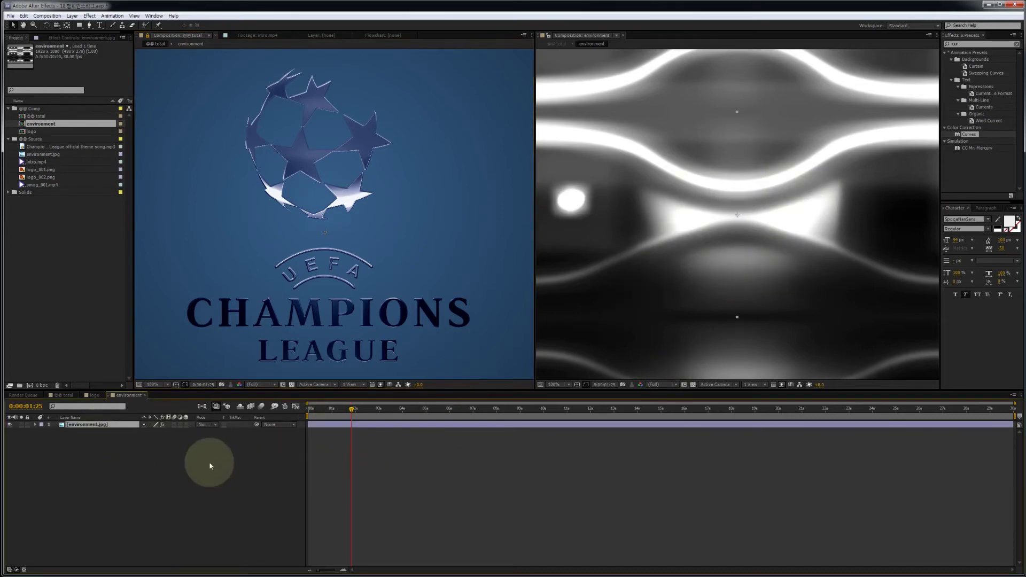
drag(631, 239, 719, 312)
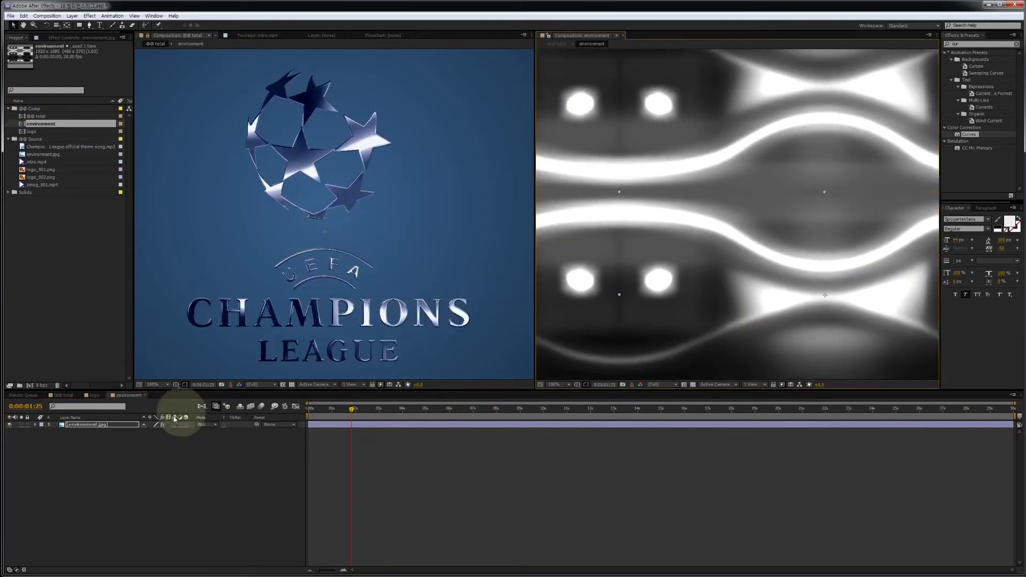
key(ctrl+z)
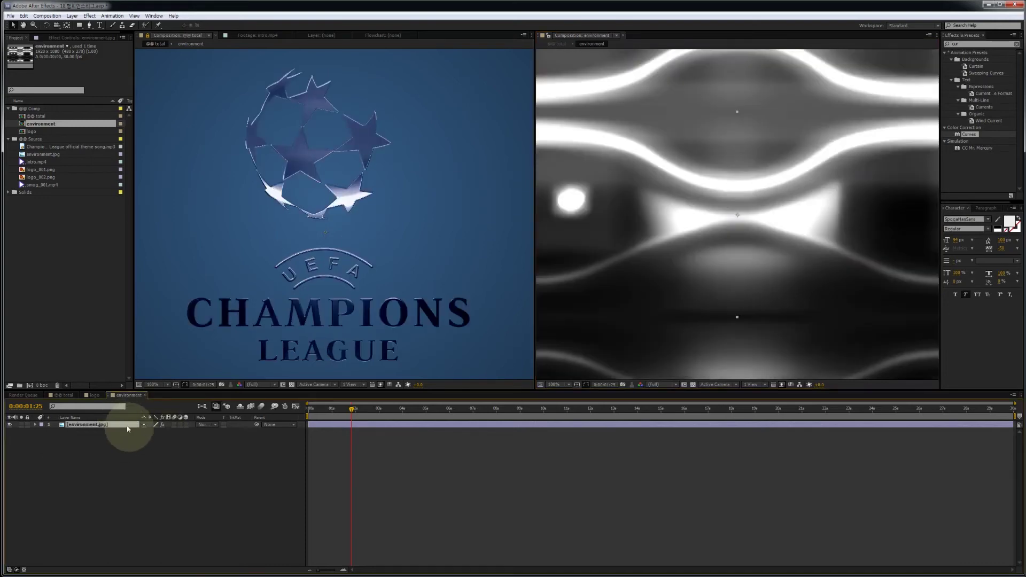
Set the environment.jpg layer's Scale to 130%
drag(153, 430, 155, 431)
key(space)
scroll(572, 296, down, 2)
drag(154, 432, 156, 441)
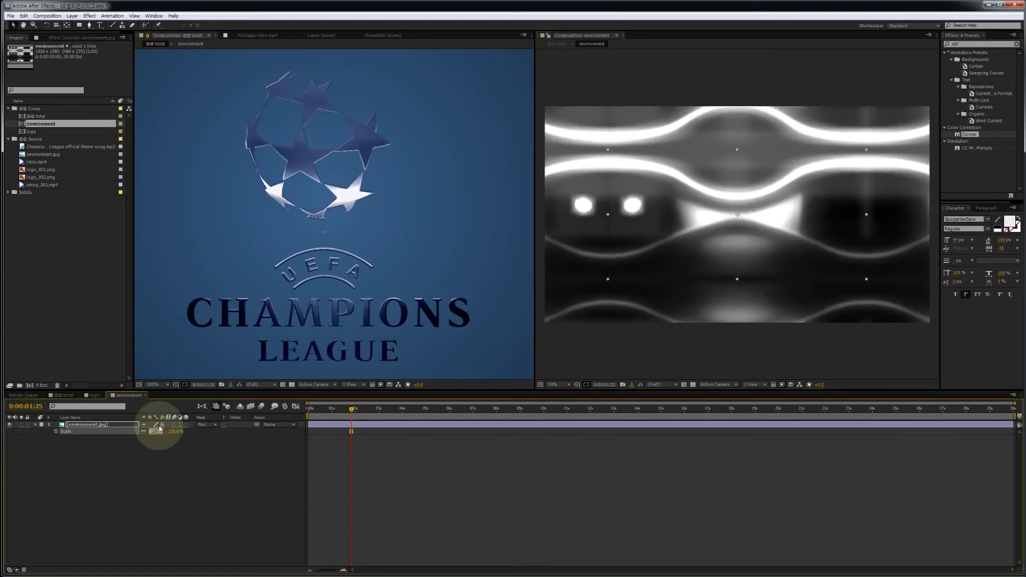
key(End)
key(shift+Home)
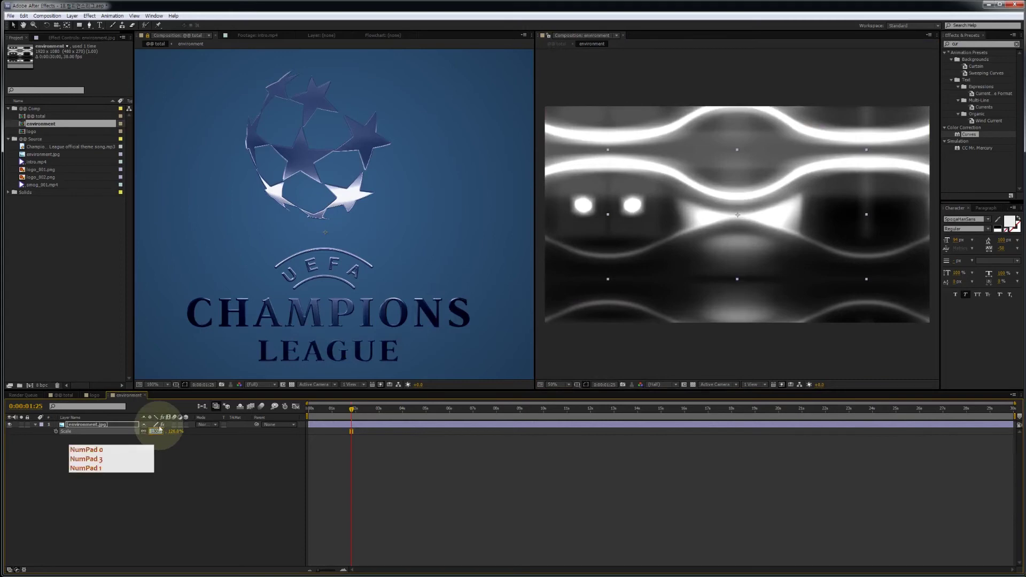
key(Return)
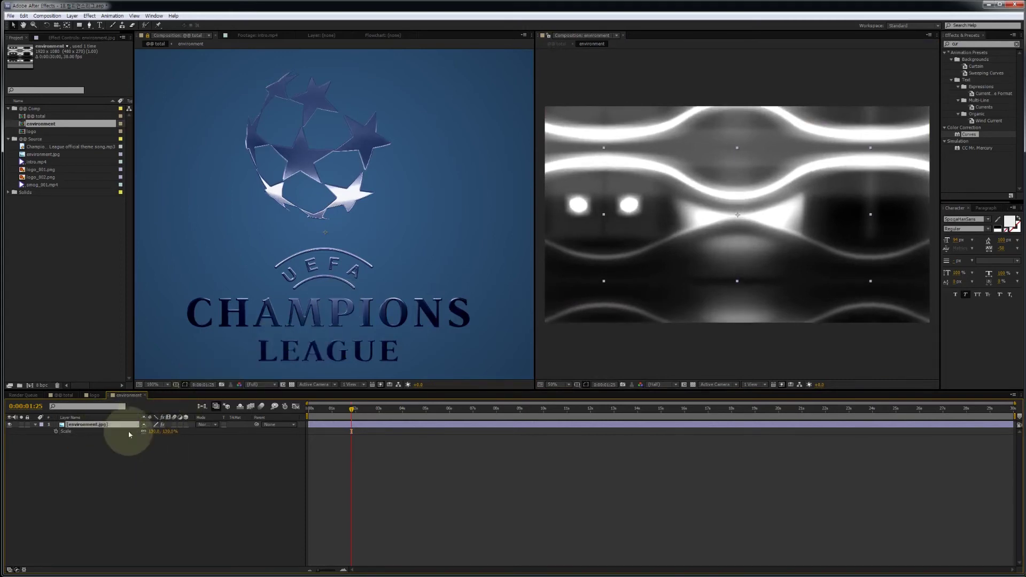
Move the environment.jpg layer down to a vertical Position of about 756
key(p)
mouse_move(159, 431)
mouse_down()
mouse_move(183, 432)
mouse_move(156, 434)
mouse_move(176, 438)
mouse_up()
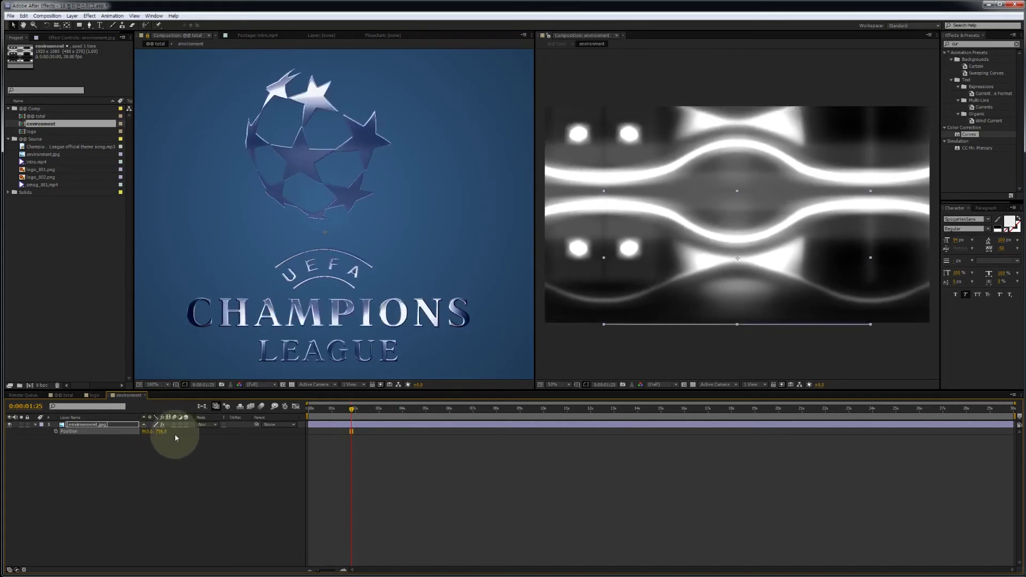
click(283, 293)
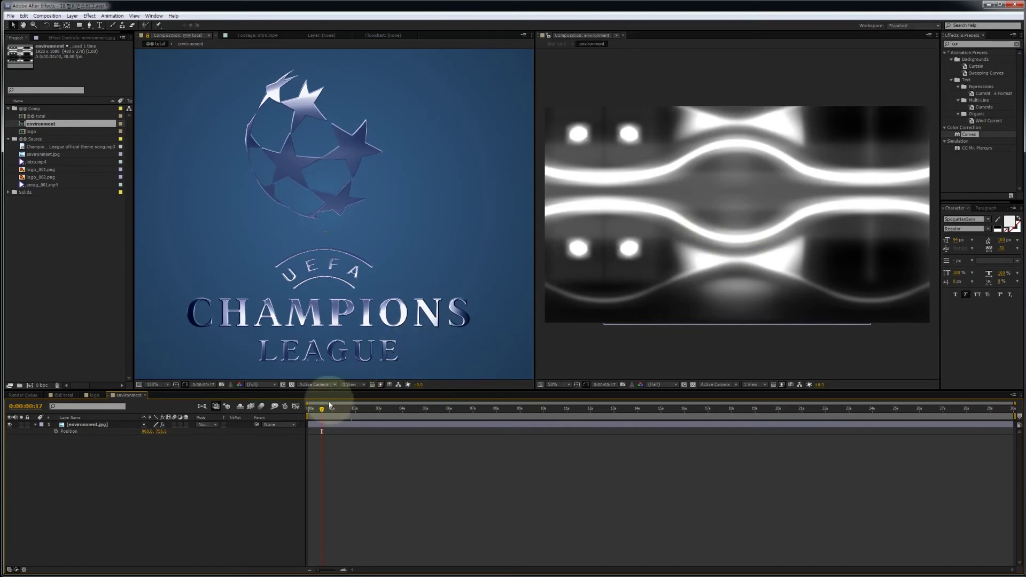
Keyframe environment.jpg's Position at 0:00:00:00 and at 0:00:07:01 with a horizontal value of about 1495, and preview the moving reflection
drag(322, 412, 307, 411)
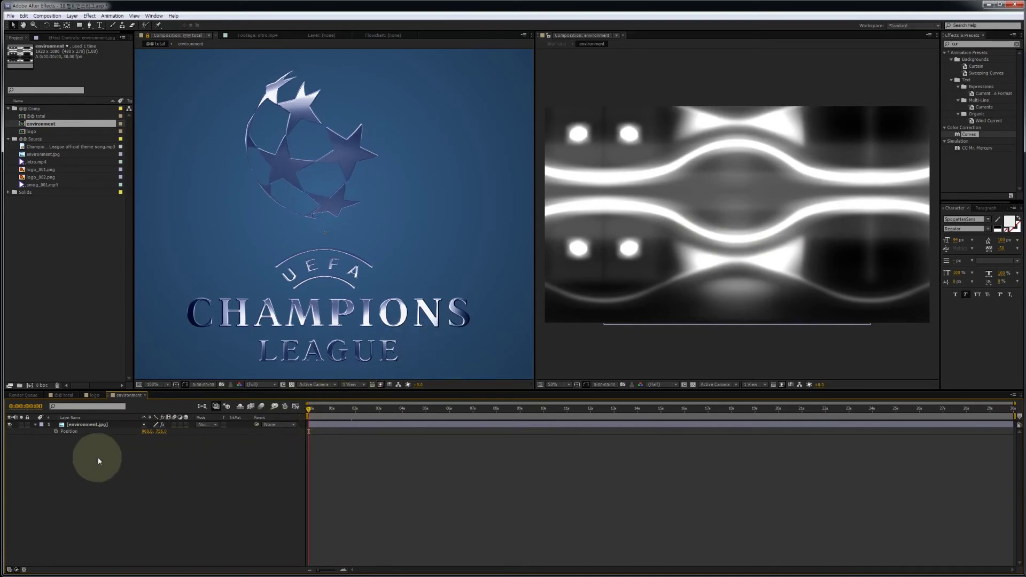
click(55, 431)
drag(344, 411, 468, 414)
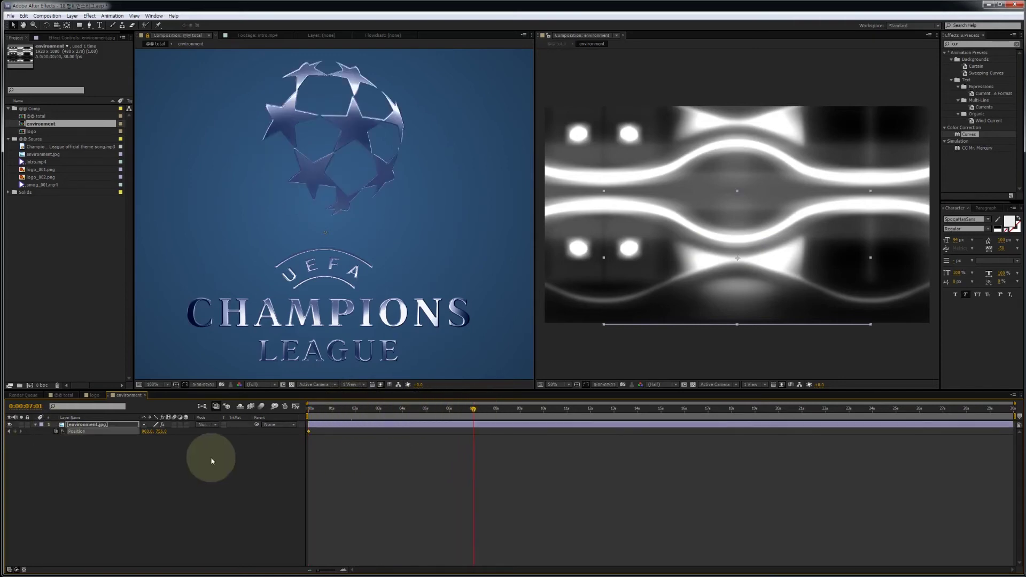
drag(147, 431, 366, 439)
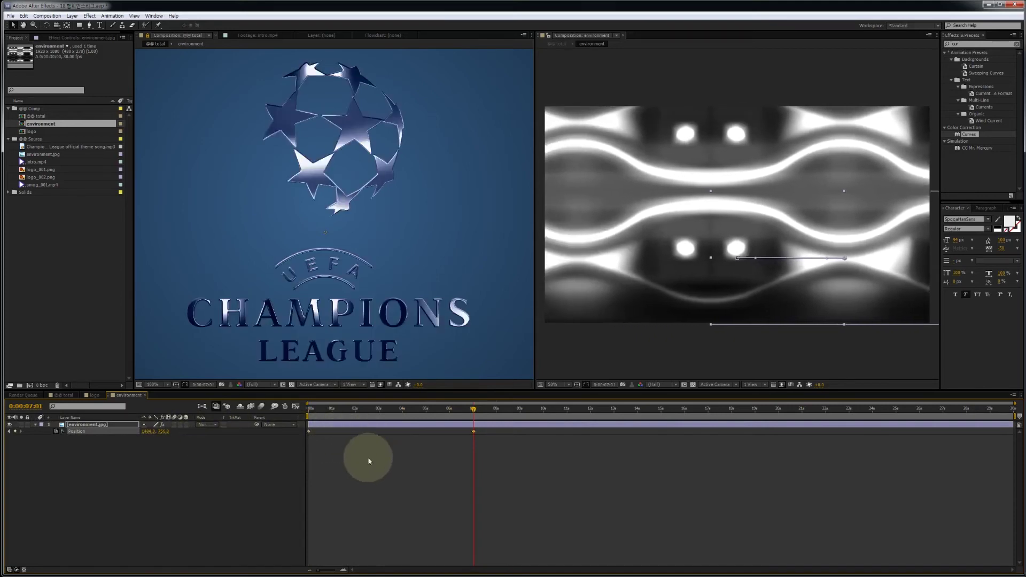
click(367, 458)
drag(316, 412, 408, 412)
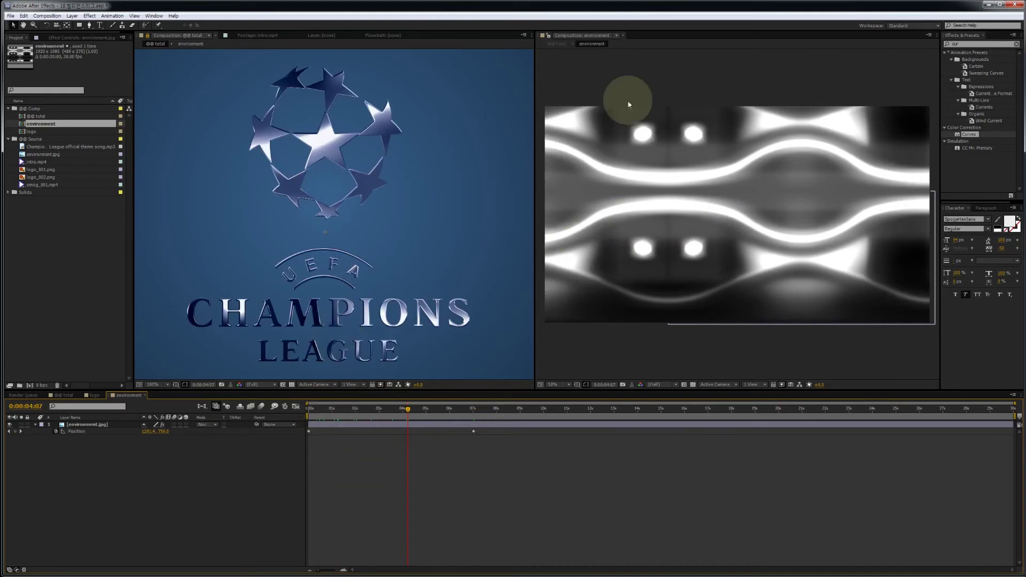
Close the separate environment viewer and return to the total composition's timeline
click(608, 151)
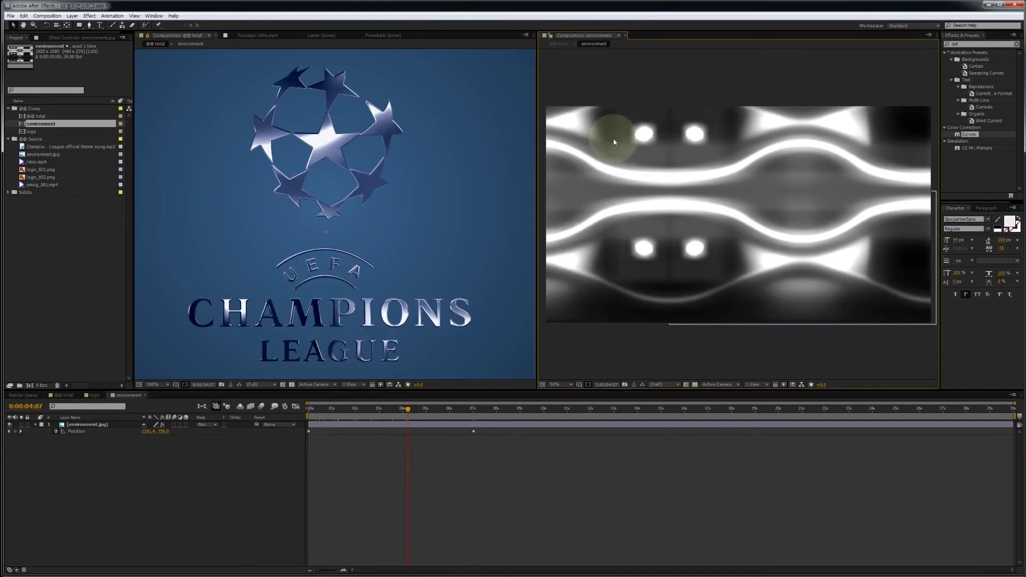
click(627, 36)
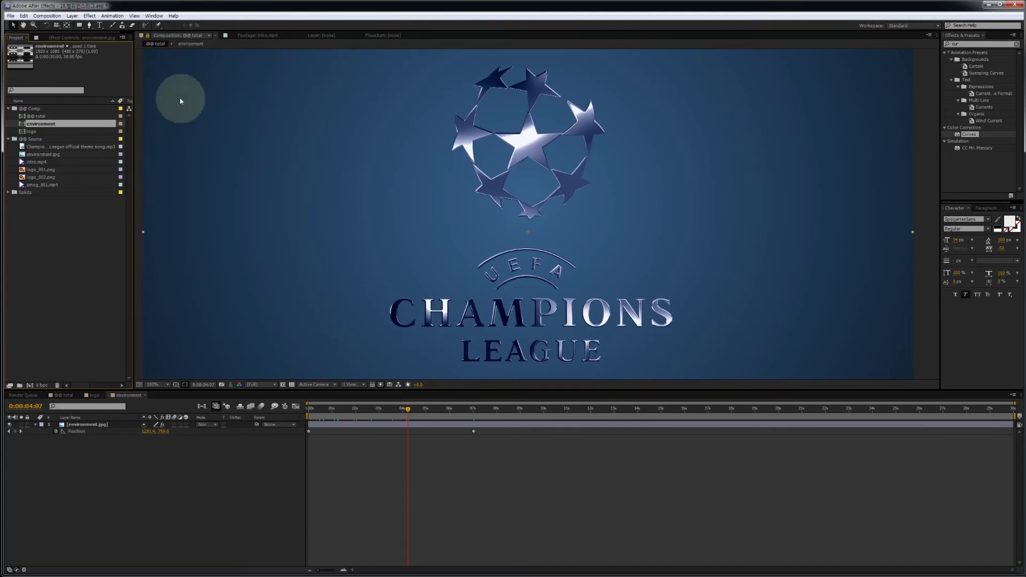
click(190, 44)
click(64, 395)
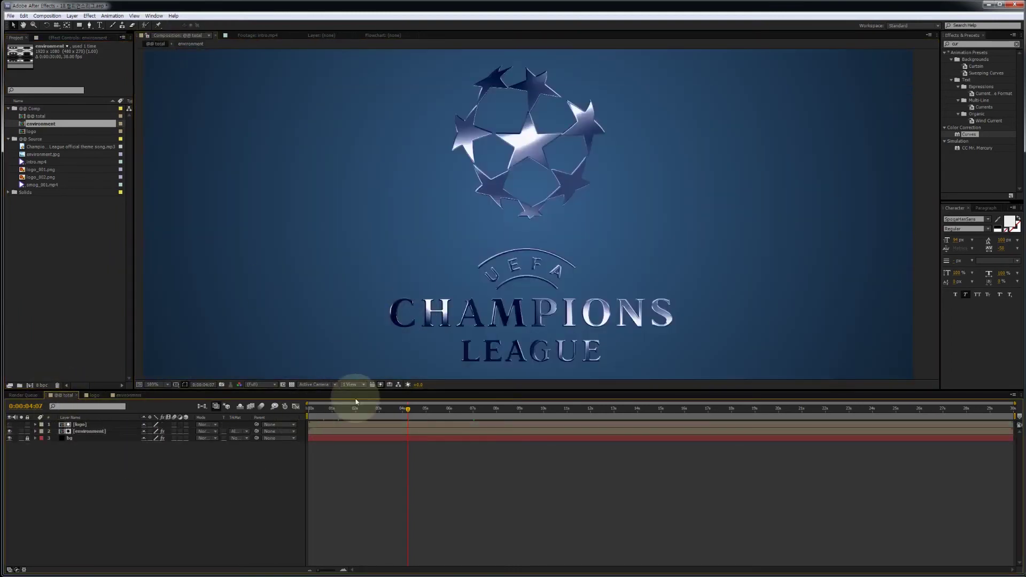
Scrub through the opening seconds of the total composition and examine the moving reflections on the logo at different zoom levels
key(comma)
click(320, 411)
mouse_move(322, 412)
mouse_down()
mouse_move(458, 414)
mouse_move(340, 414)
mouse_up()
key(comma)
key(comma)
click(331, 412)
key(period)
key(period)
click(342, 411)
key(comma)
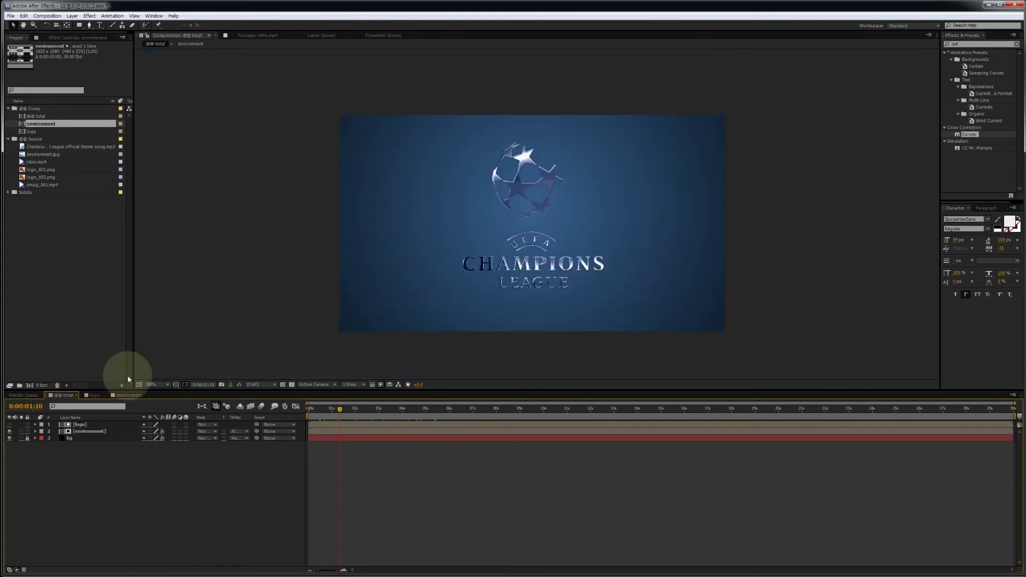
Duplicate the logo layer in the total composition and make the top copy visible
click(81, 424)
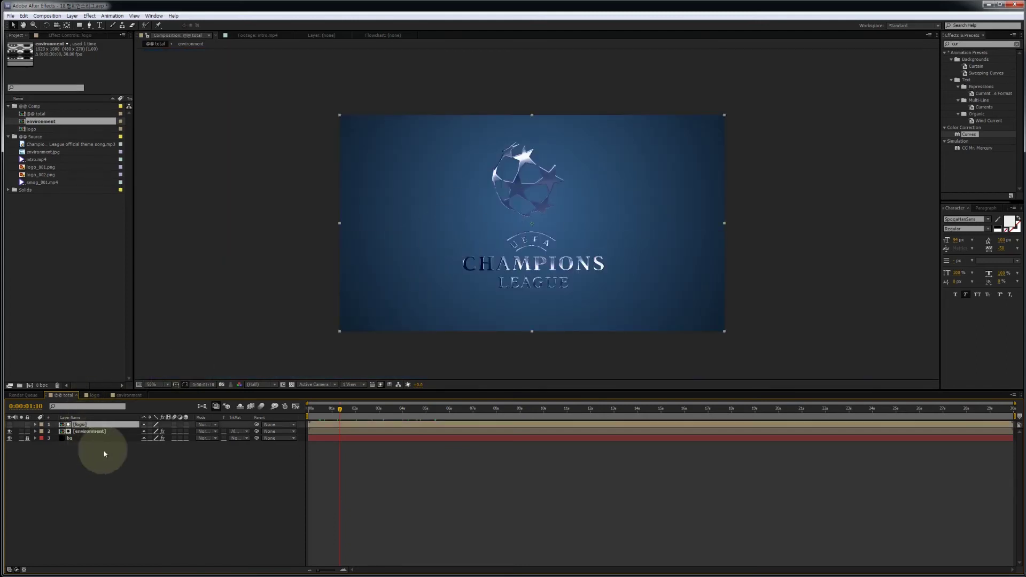
key(ctrl+d)
key(Return)
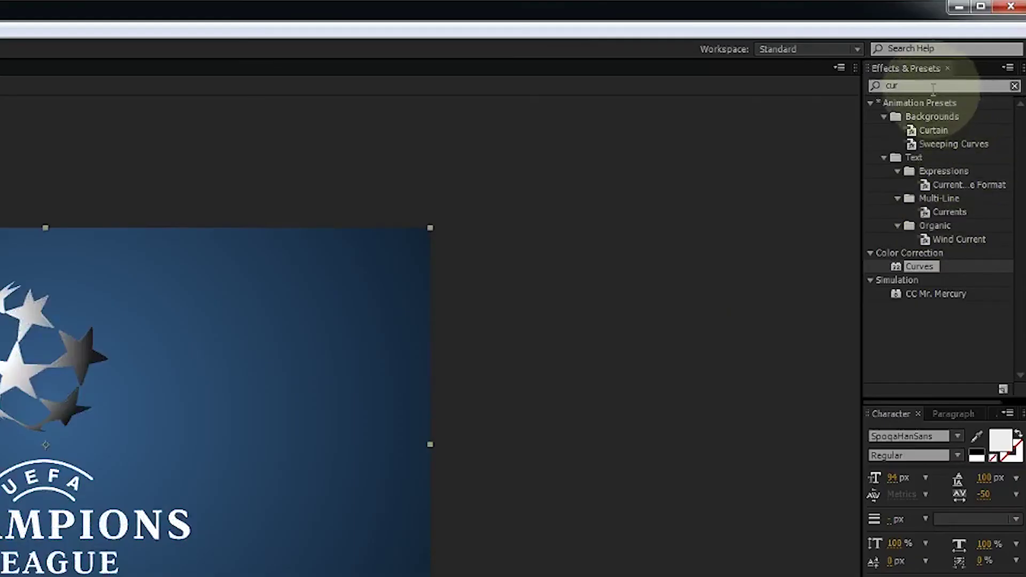
Apply the Tint effect to the top logo layer
click(933, 89)
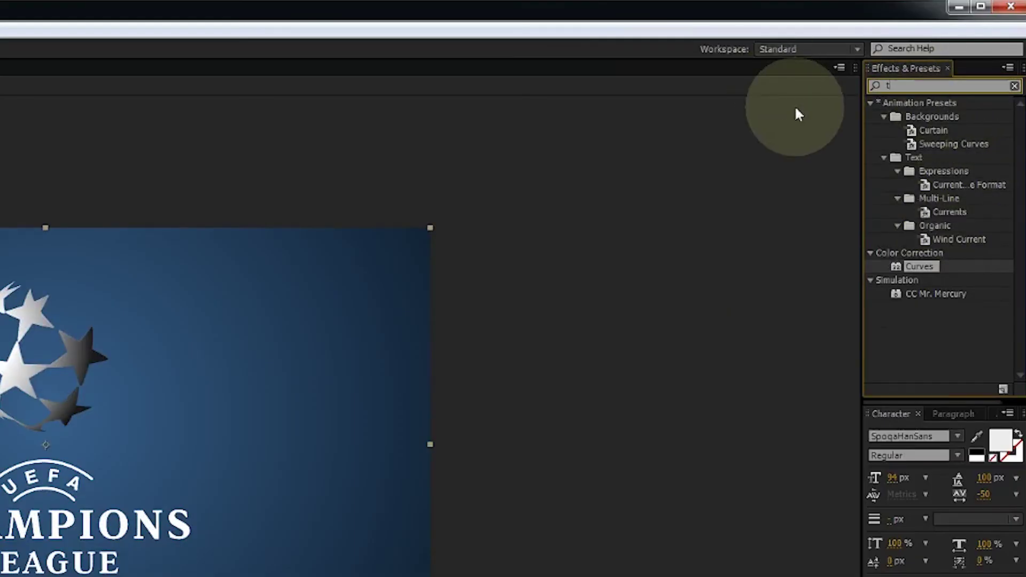
text(tint)
double_click(909, 158)
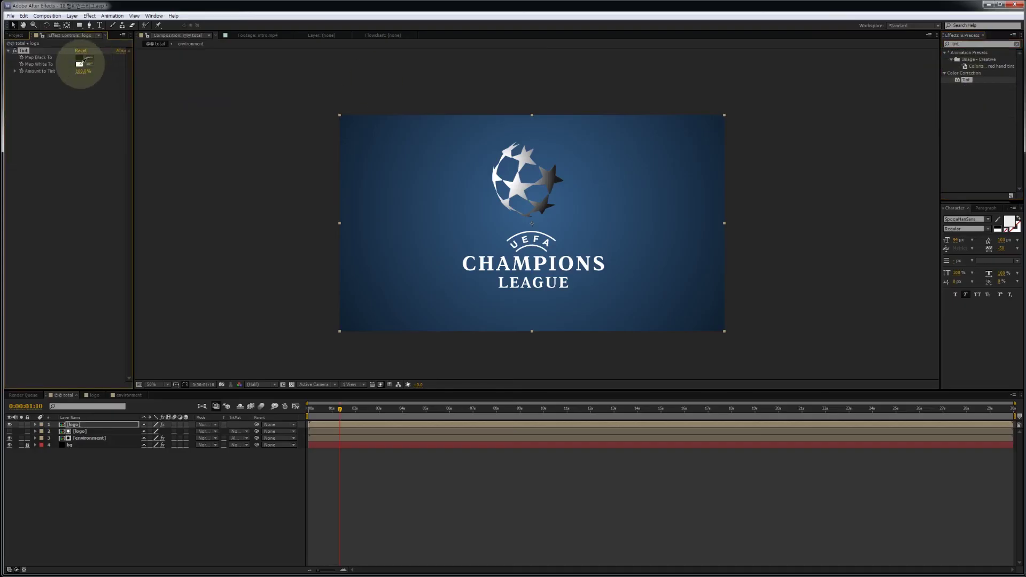
Set the Tint on the top logo layer to map black to white, and add the CC Radial Blur effect to that layer
click(88, 58)
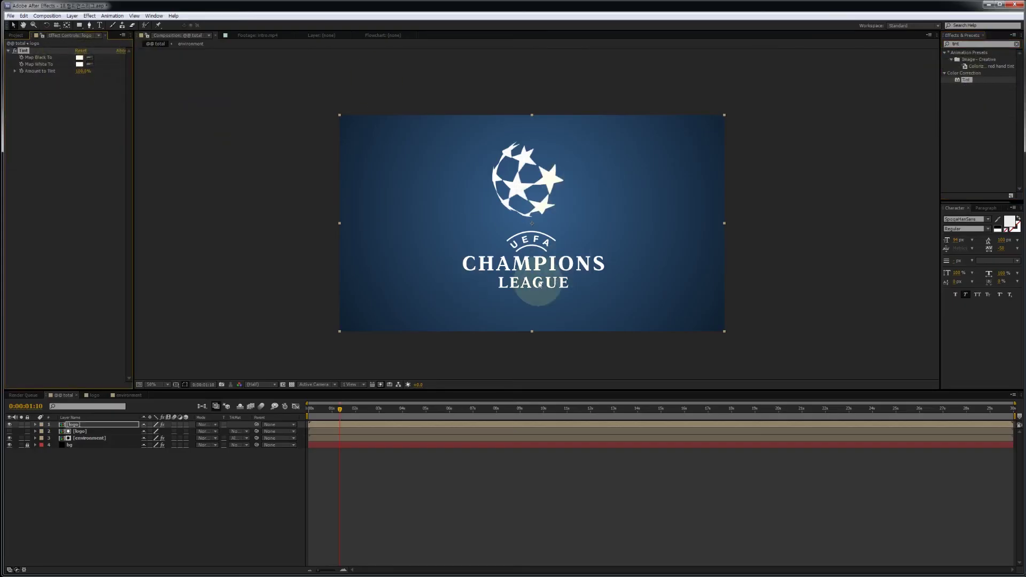
click(428, 219)
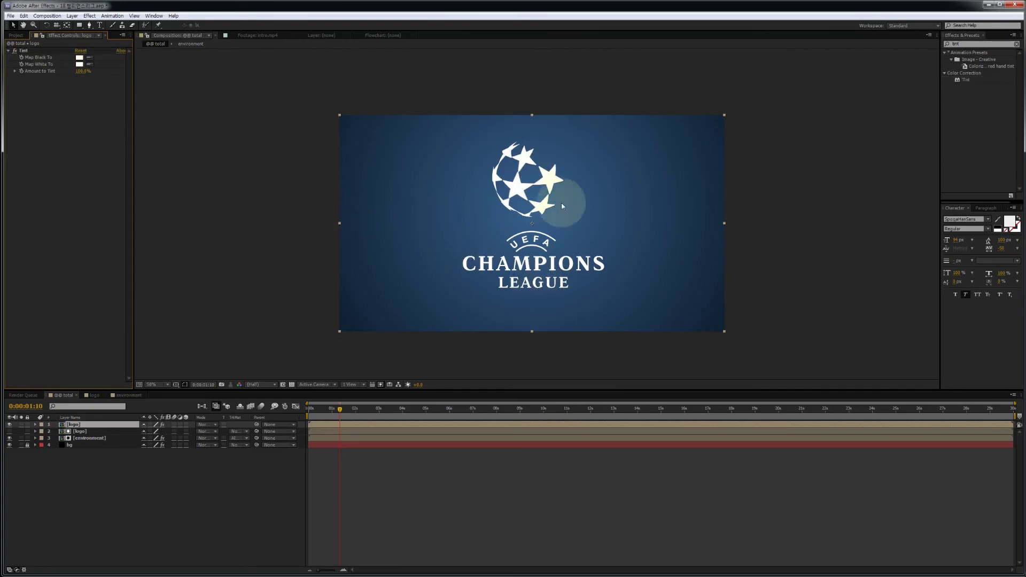
click(1015, 43)
text(c)
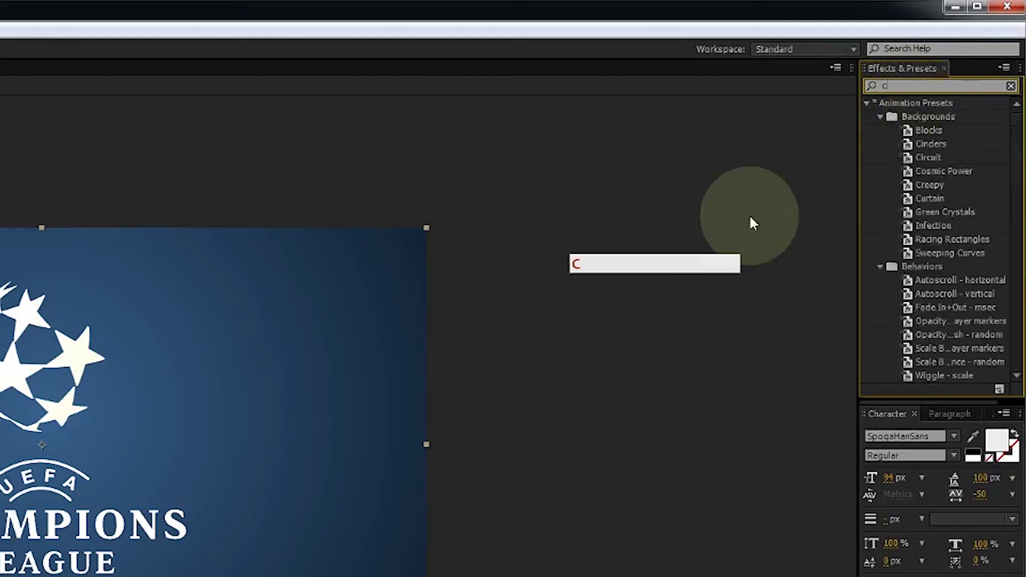
text(c ra)
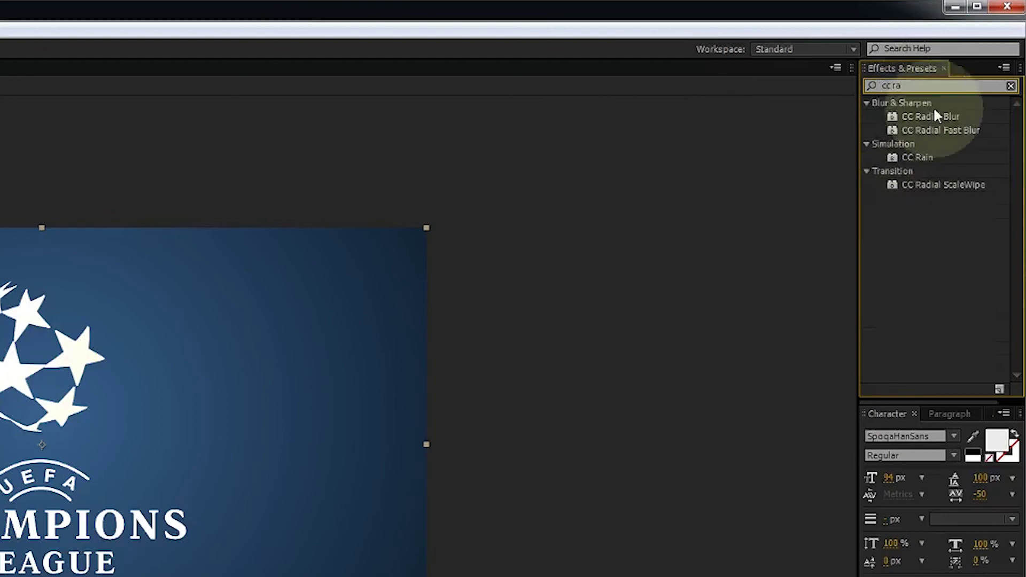
drag(935, 119, 0, 368)
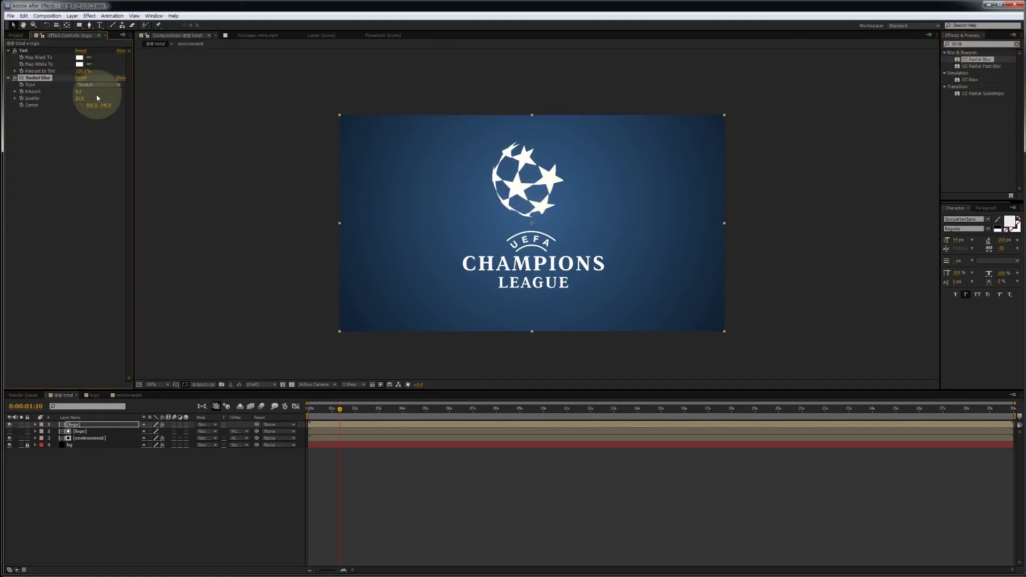
Configure CC Radial Blur with type Fading Zoom, amount 250, quality 100 and center 960, 390 on the star ball
click(100, 85)
click(106, 101)
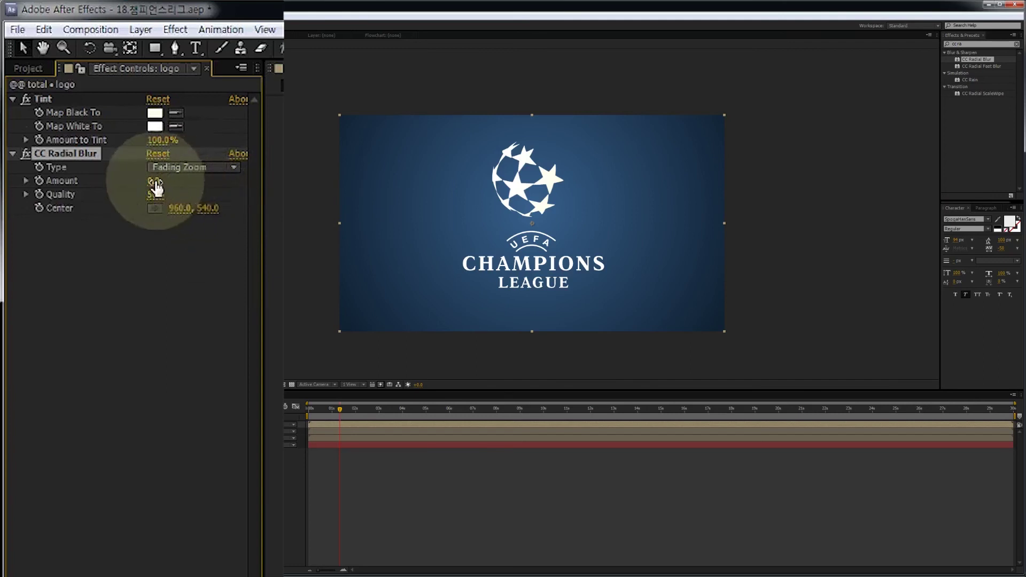
mouse_move(155, 186)
mouse_down()
mouse_move(298, 185)
mouse_move(172, 187)
mouse_move(238, 185)
mouse_up()
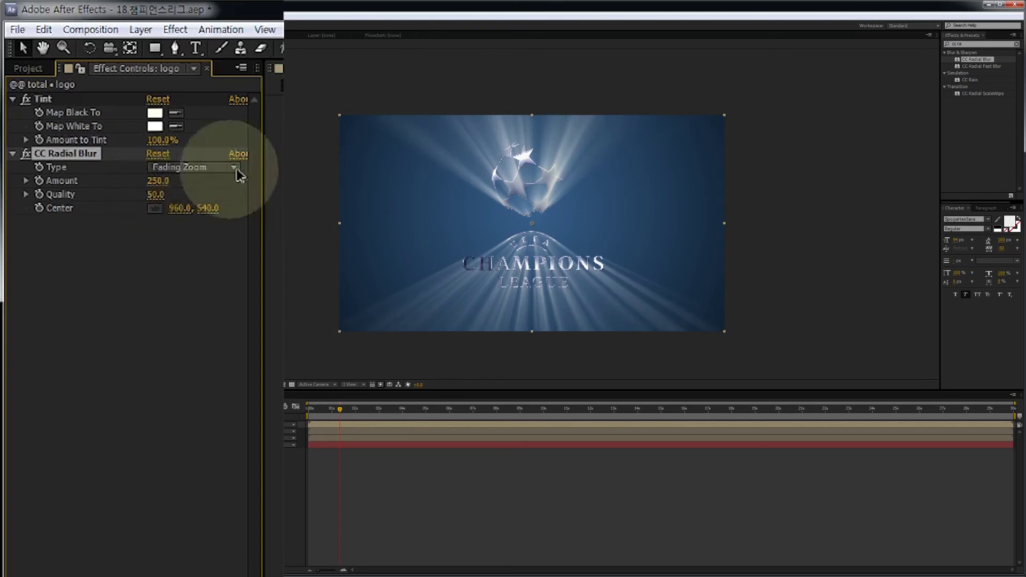
click(157, 194)
text(100)
key(Return)
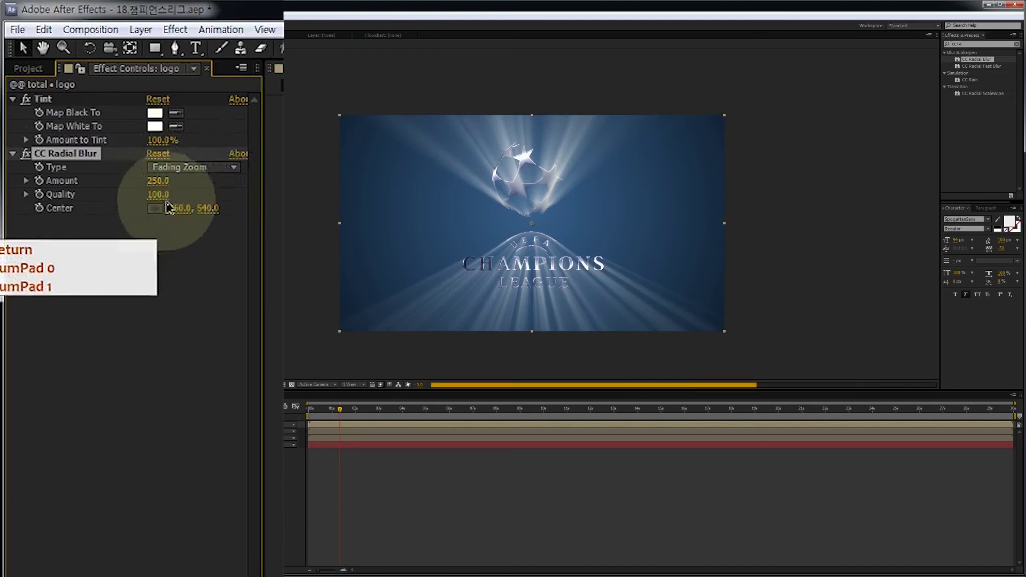
drag(202, 208, 33, 262)
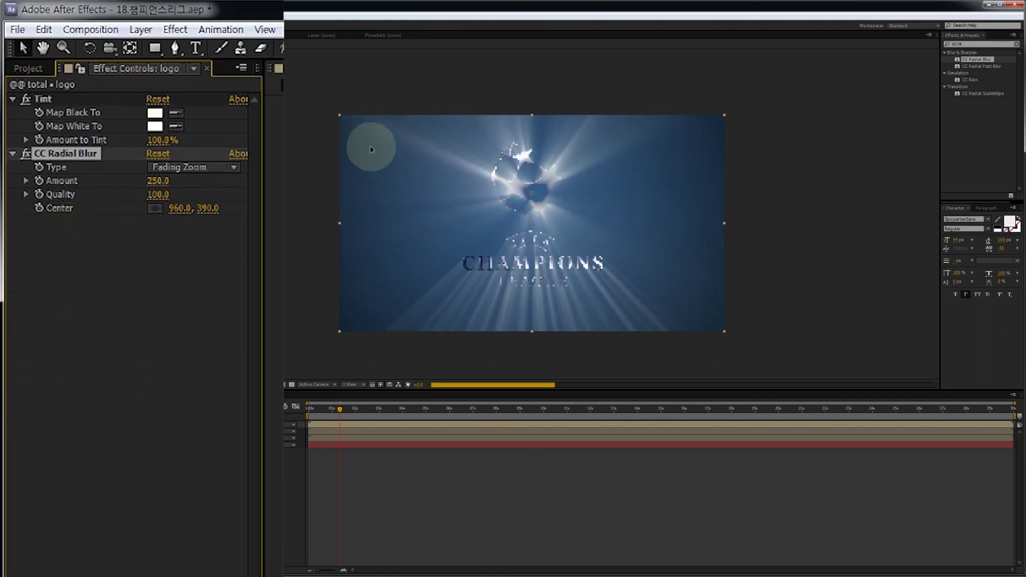
Move the blurred logo layer below the environment layer, directly above bg, and set its blending mode to Overlay
drag(96, 425, 104, 444)
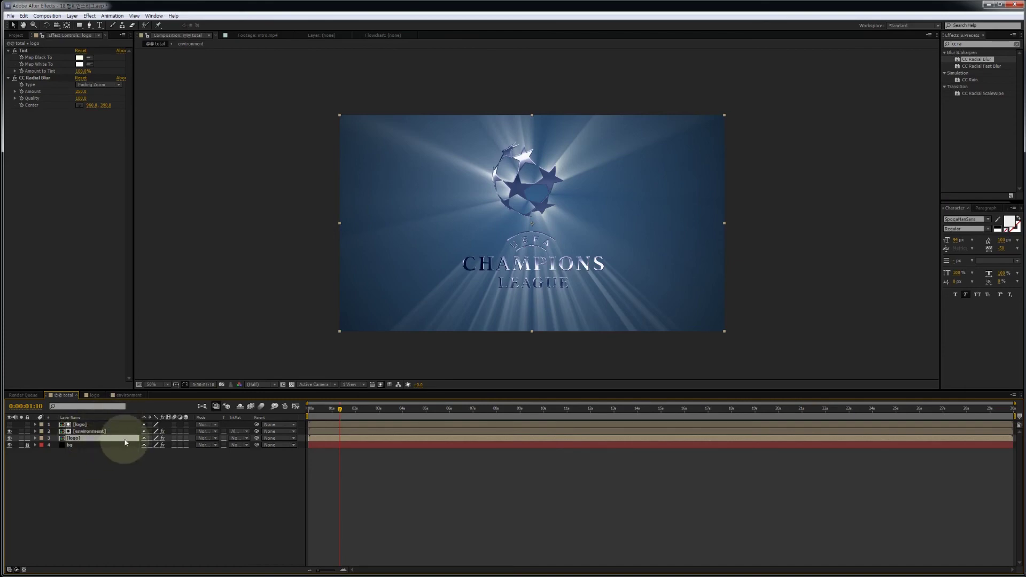
click(212, 440)
click(235, 234)
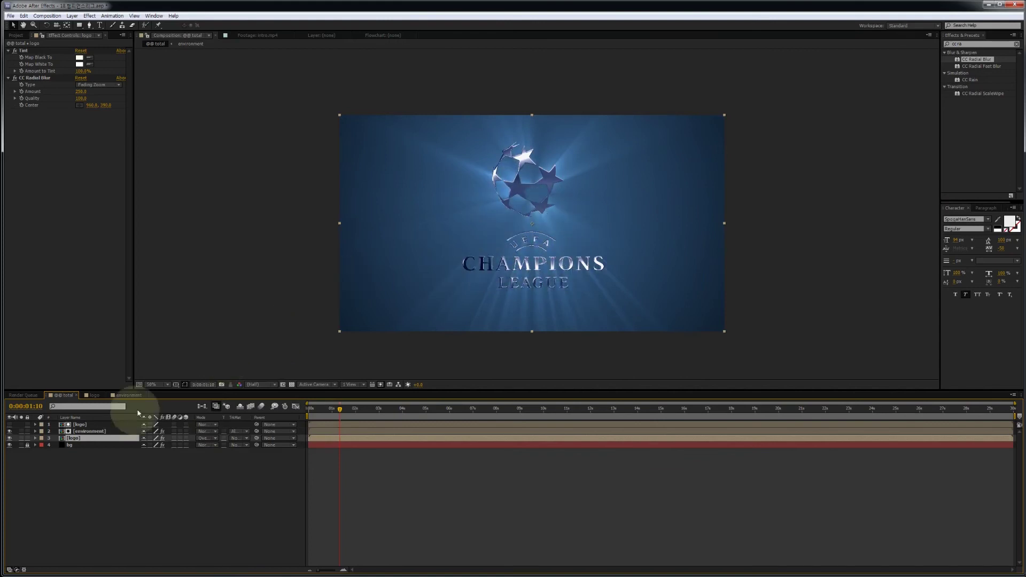
Apply the Glow effect to the blurred logo layer, raise its Glow Radius to spread the light, and compare with and without the glow
click(968, 43)
text(glow)
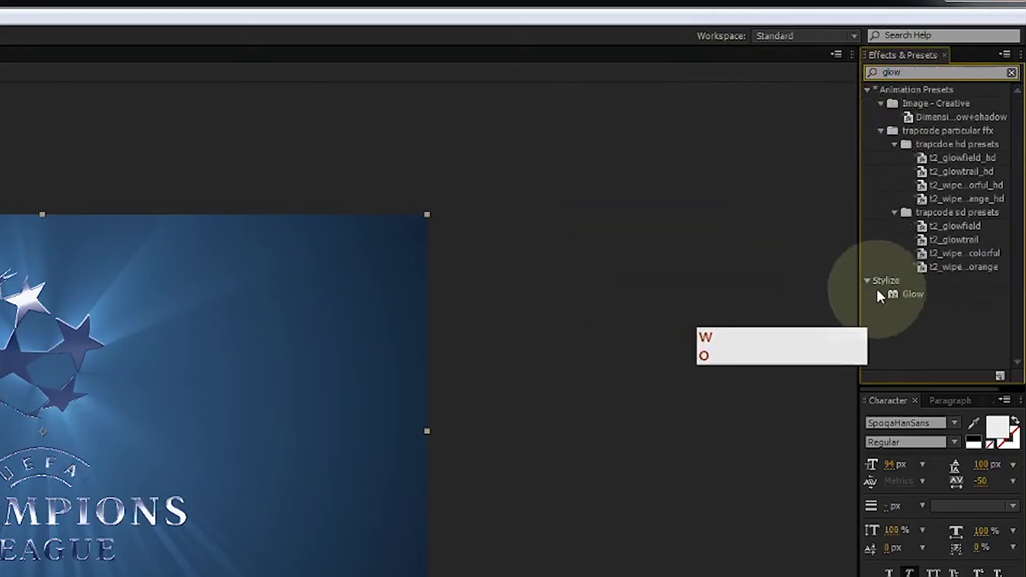
double_click(908, 293)
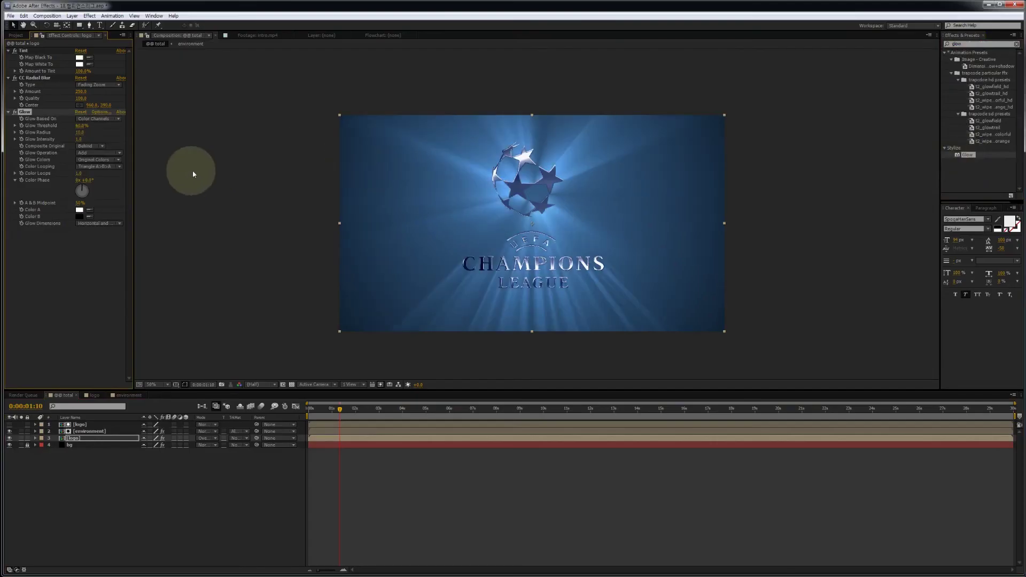
drag(80, 132, 118, 132)
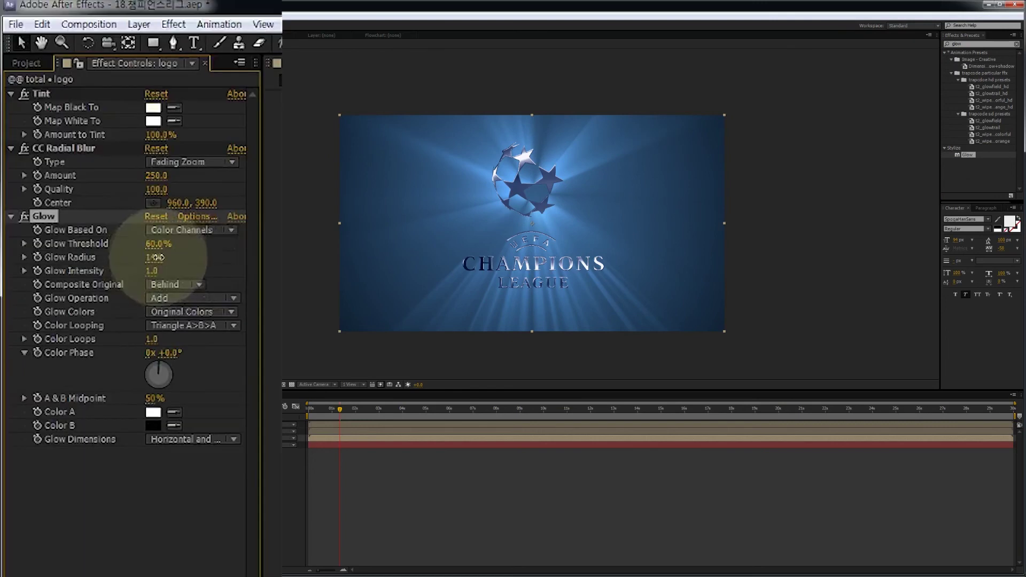
drag(230, 257, 250, 256)
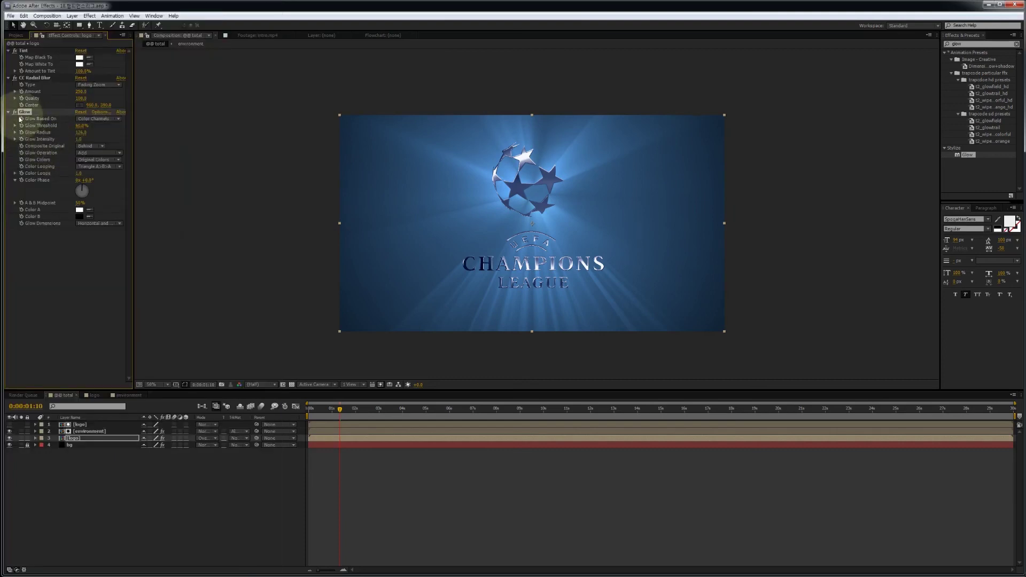
click(15, 112)
click(15, 112)
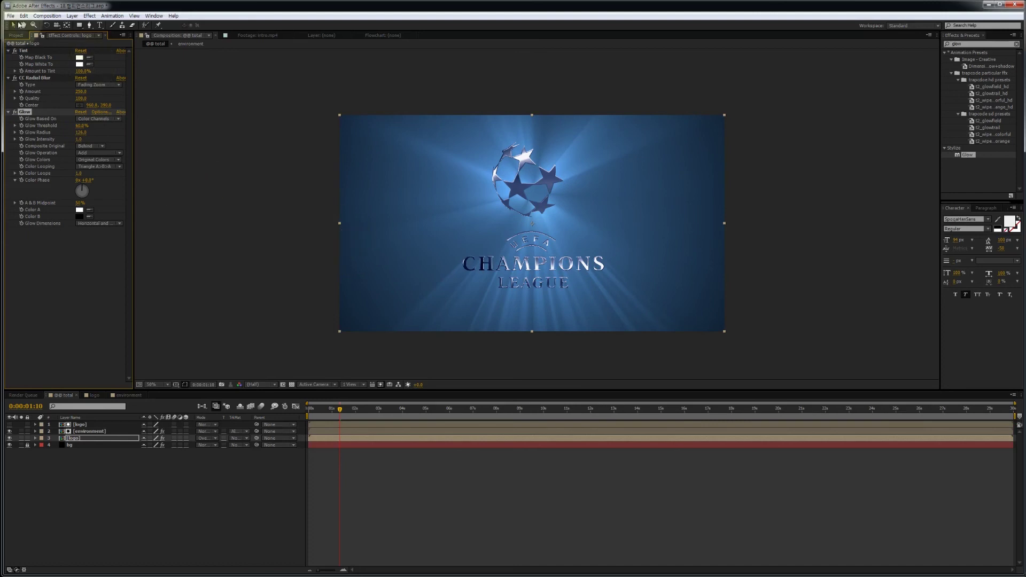
Add smog_001.mp4 above all layers in the total composition and shift it earlier so that it ends at about 11 seconds
click(17, 36)
drag(38, 182, 118, 422)
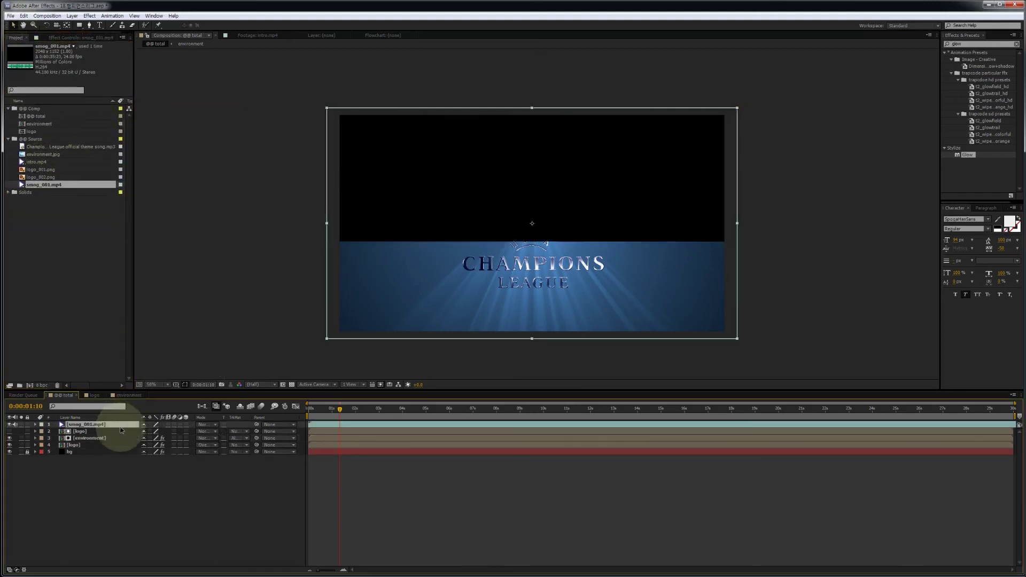
drag(377, 424, 176, 436)
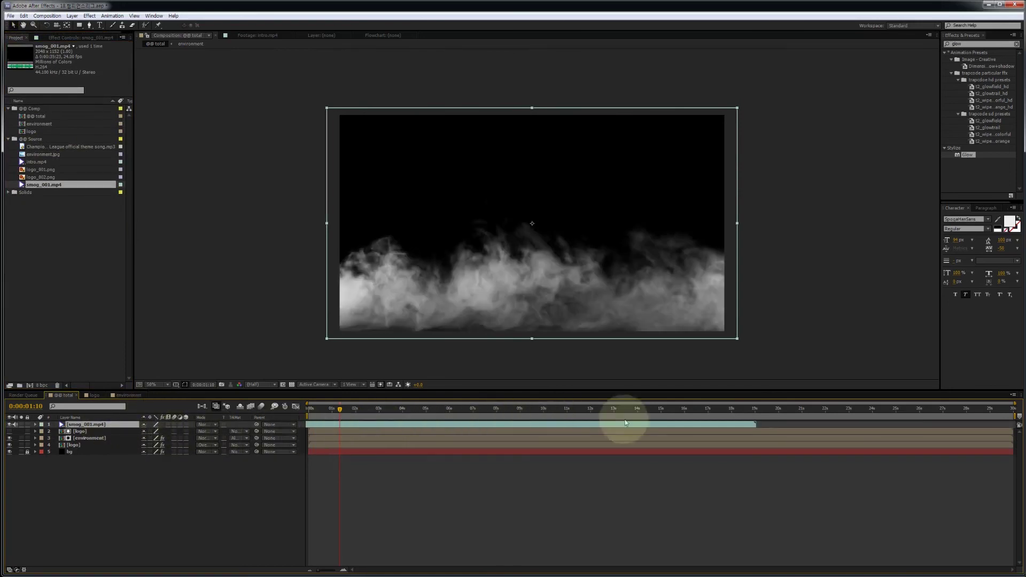
drag(638, 423, 424, 425)
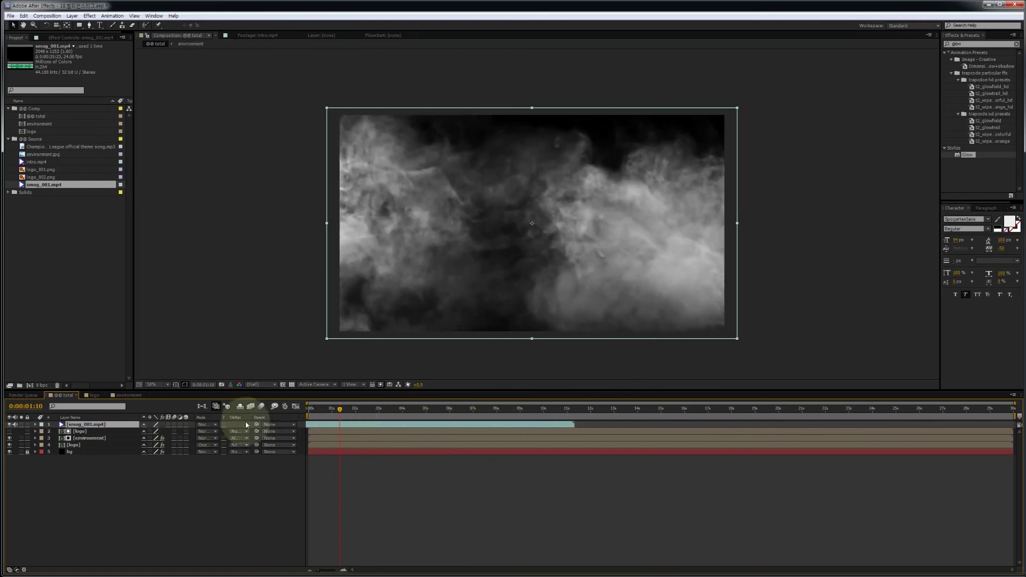
Set the smog_001.mp4 layer's blending mode to Color Dodge and scrub through the opening seconds to check the smoke
click(207, 425)
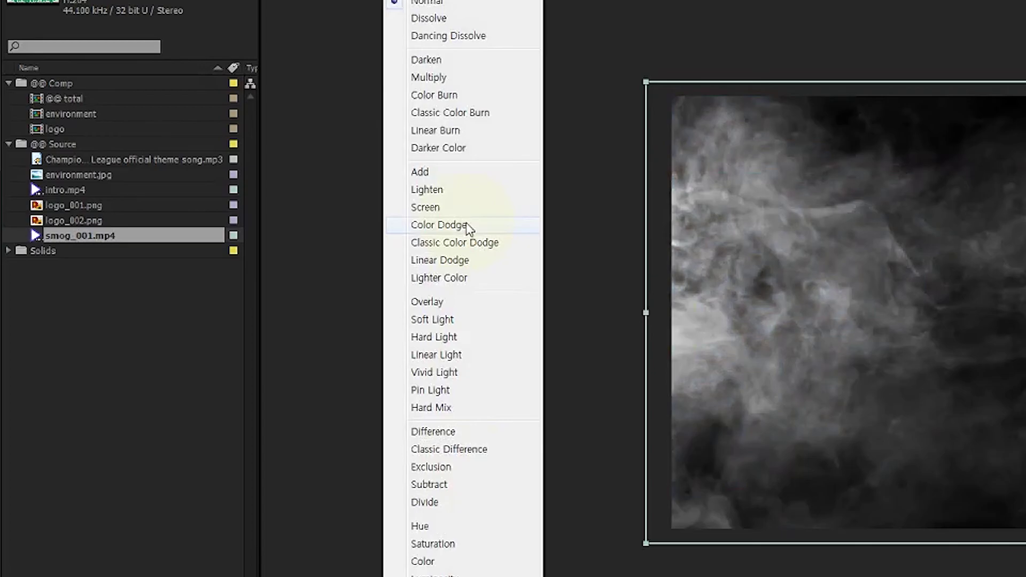
click(466, 227)
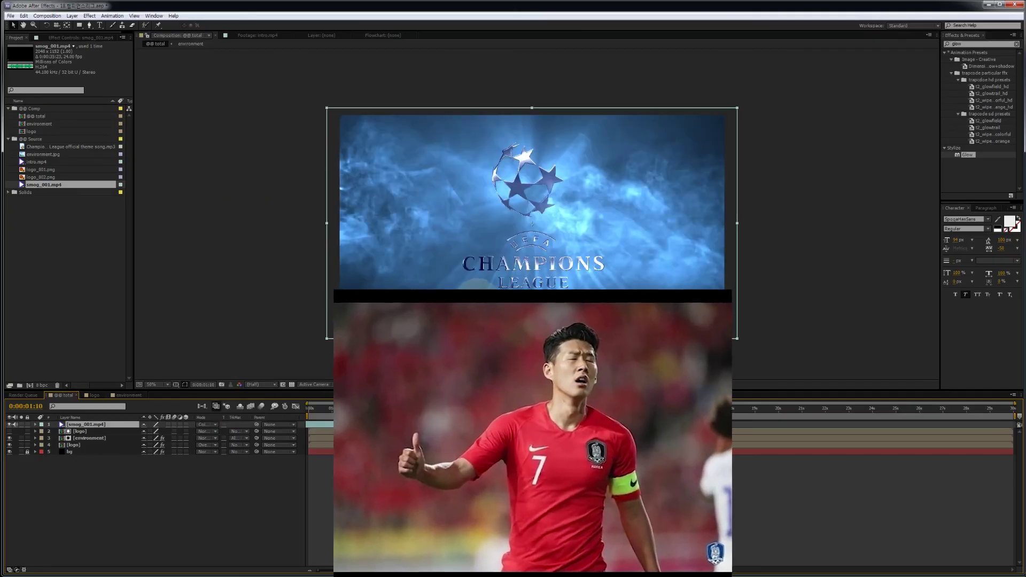
drag(322, 409, 400, 408)
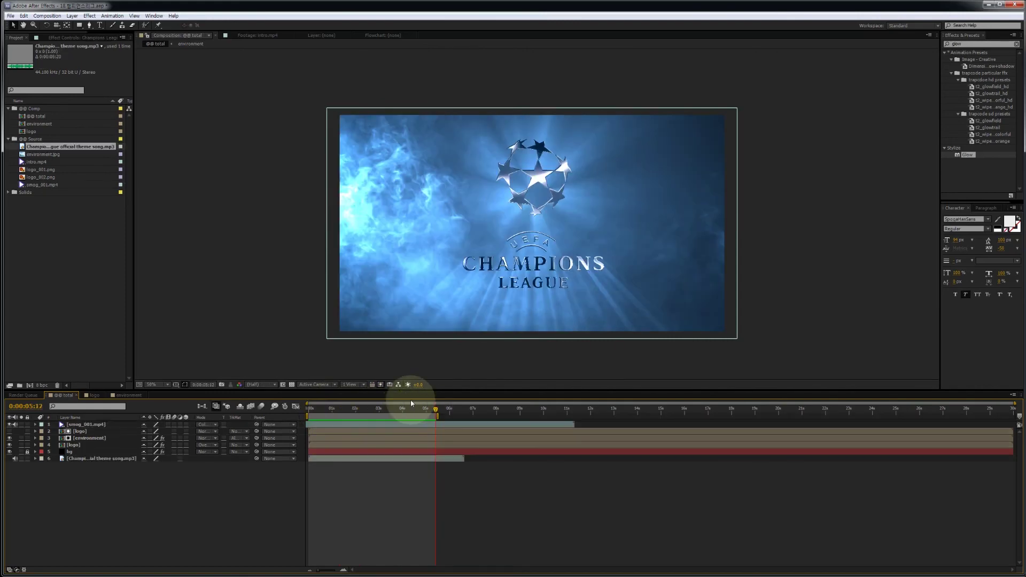